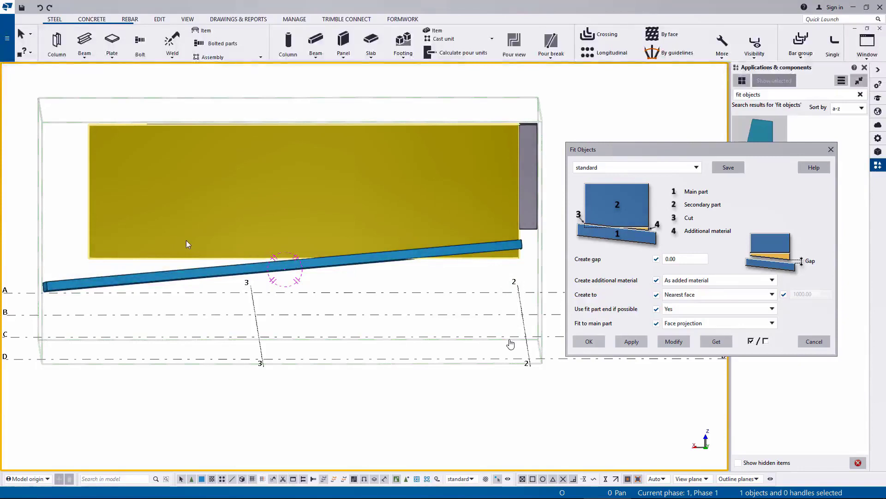
Fit the yellow wall to the sloped blue slab, and move the slab downward from its upper end point
right_click(186, 240)
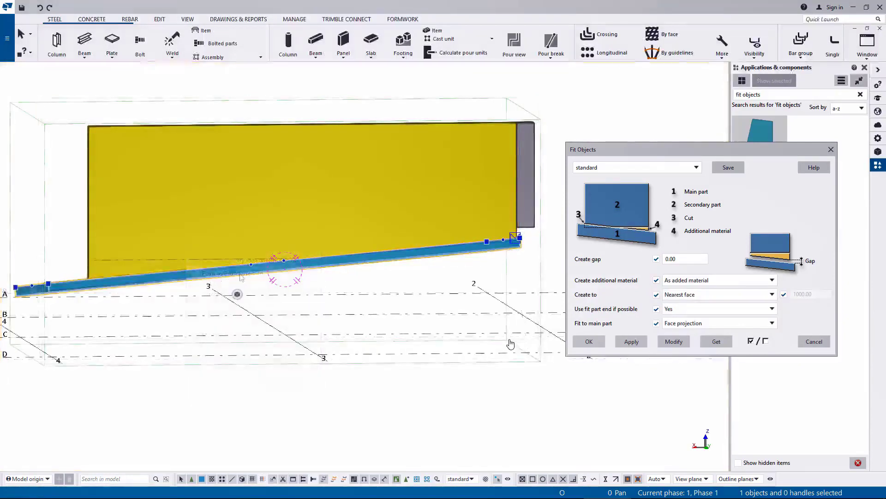
right_click(377, 230)
left_click(399, 304)
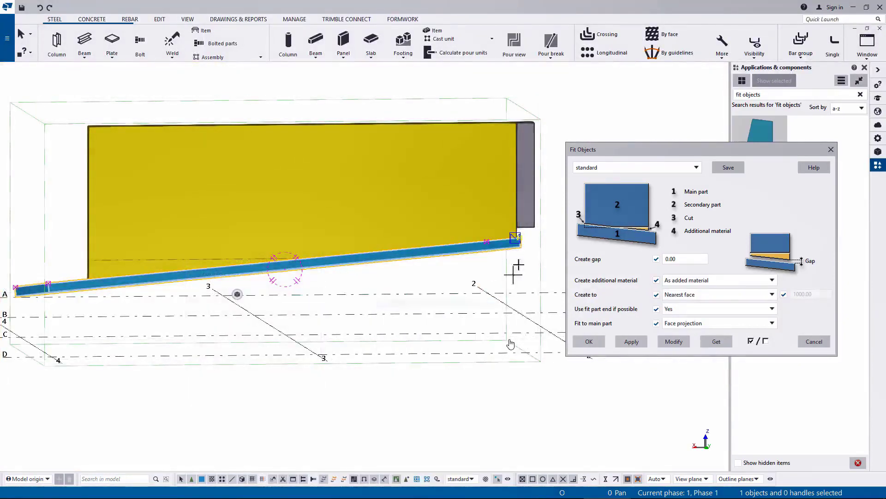
left_click(517, 238)
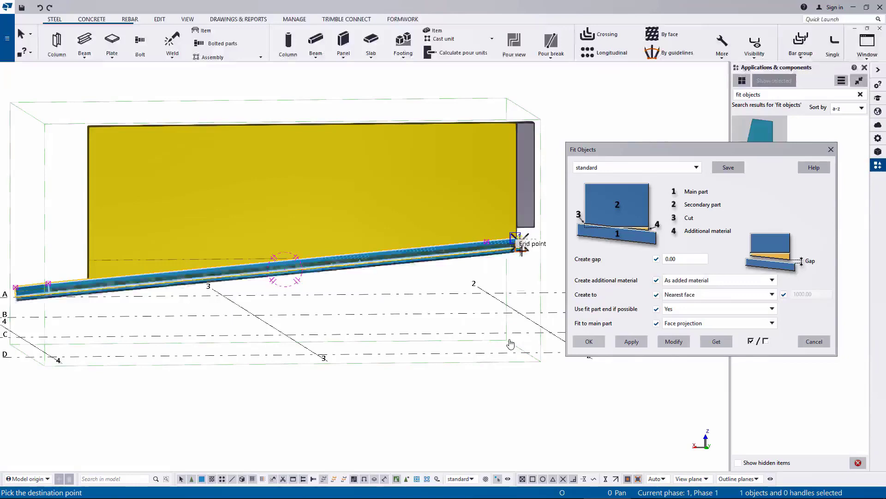
left_click(520, 273)
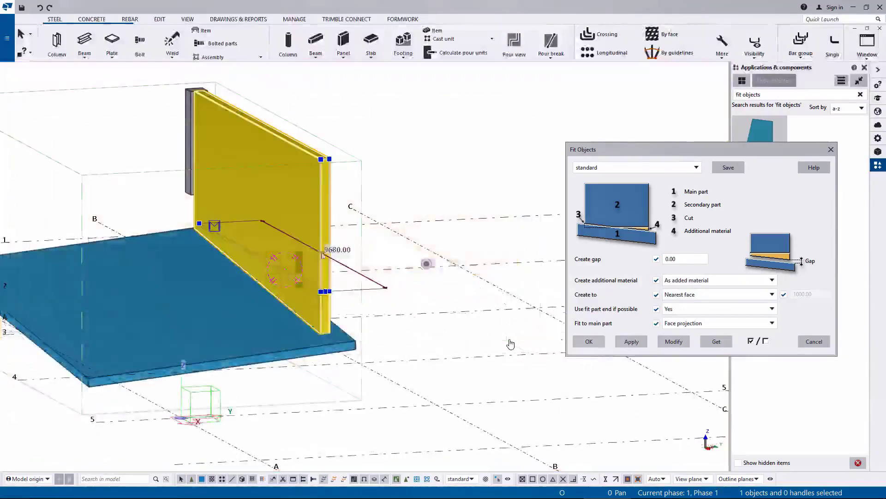
Reposition the fitted yellow wall on the sloped slab by direct modification and deselect it
left_click_drag(314, 215, 295, 217)
left_click(403, 198)
middle_click_drag(364, 282, 383, 260, "ctrl")
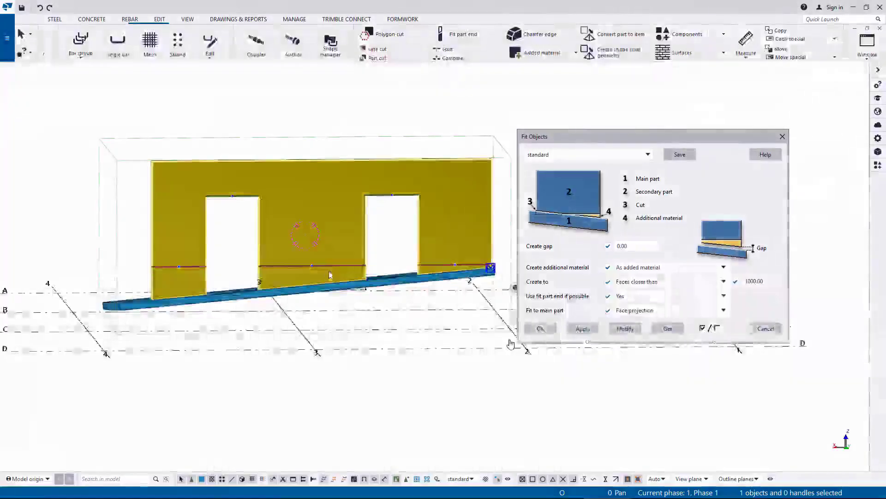
Pick the bottom faces of the wall segments between and beyond the two door openings as faces to extend to the slab
middle_click_drag(296, 240, 331, 240, "ctrl")
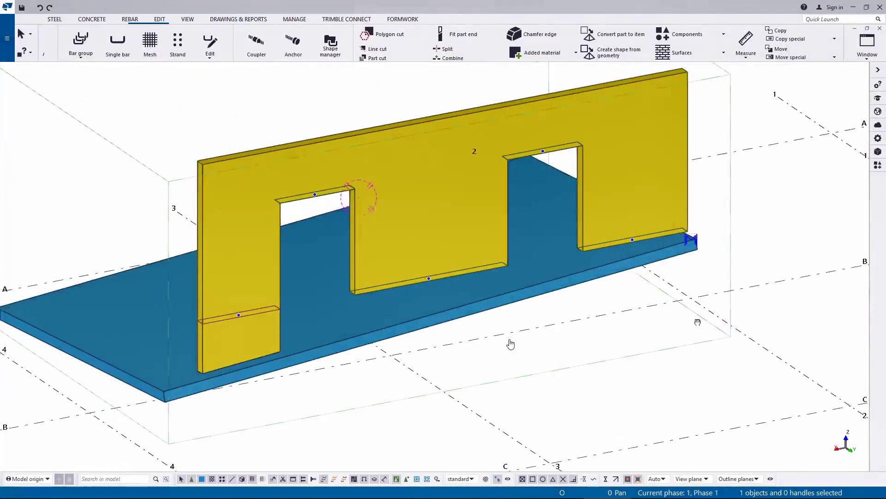
left_click(435, 278)
left_click(636, 240)
left_click(639, 295)
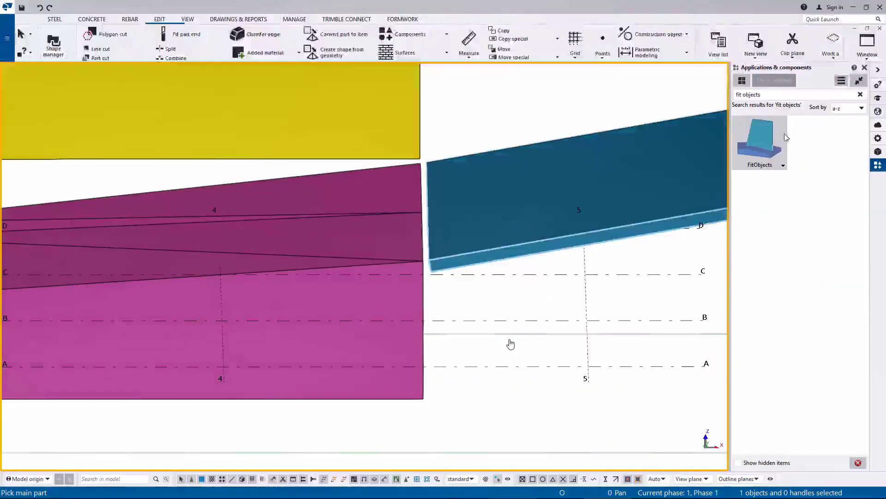
Fit the end of the blue slab to the adjacent face of the magenta slab with Fit Objects and end the command
left_click(424, 291)
left_click(443, 257)
right_click(443, 291)
left_click(463, 295)
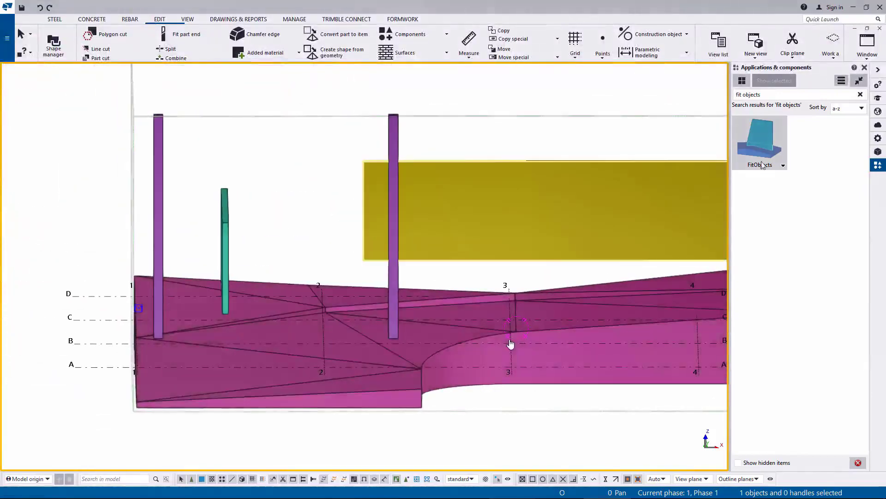
Fit the yellow wall to the magenta slab's uneven surface with Fit Objects, using the slab as the main part
left_click(761, 143)
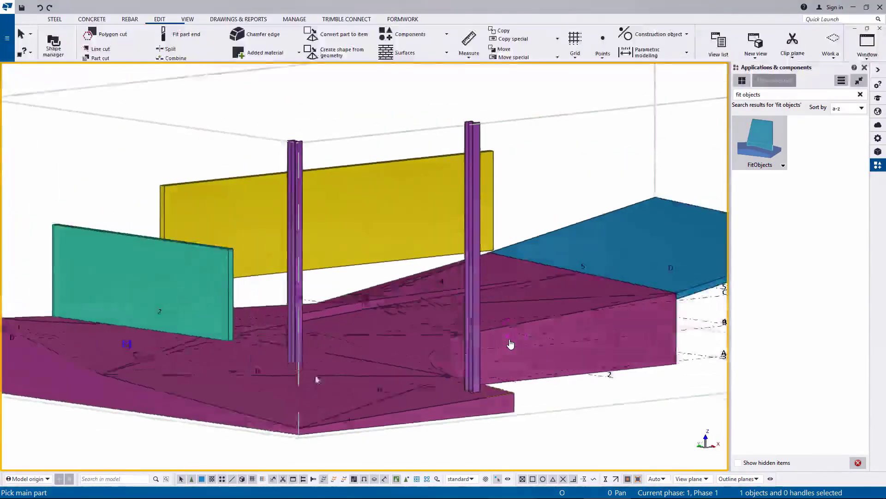
left_click(510, 344)
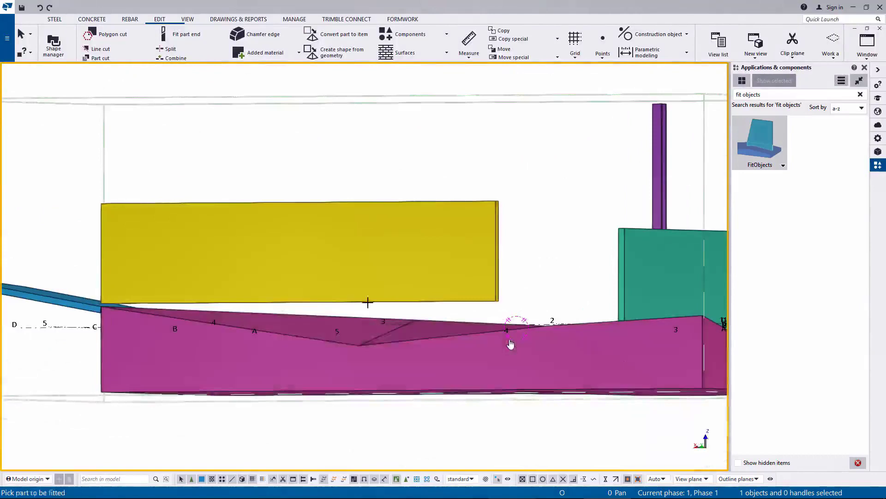
left_click(368, 302)
right_click(370, 296)
left_click(390, 301)
Edit the magenta slab's geometry by moving the low edge point beneath the yellow wall vertically, and finish editing
left_click(403, 374)
left_click(408, 386)
middle_click_drag(408, 386, 360, 406, "ctrl")
scroll(342, 416, "up", 2)
mouse_move(342, 328)
left_mouse_down()
mouse_move(342, 351)
mouse_move(342, 311)
left_mouse_up()
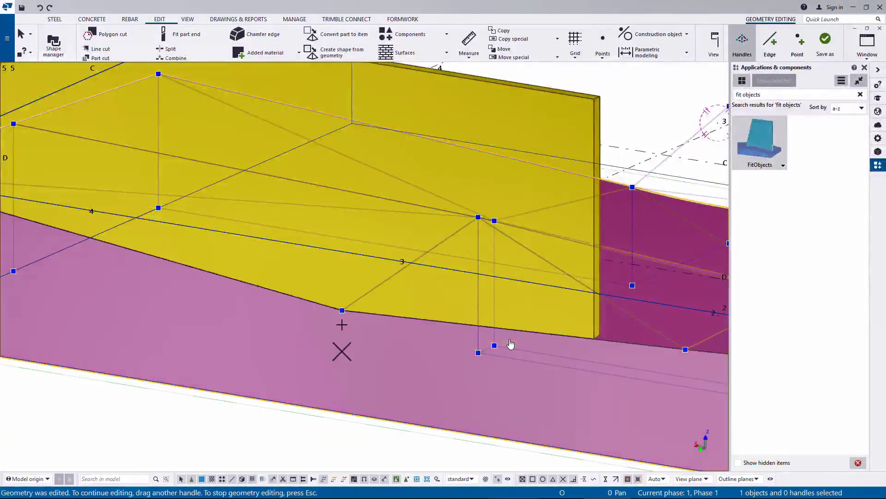
left_click(293, 439)
scroll(293, 427, "down", 2)
scroll(296, 433, "down", 3)
scroll(317, 426, "up", 1)
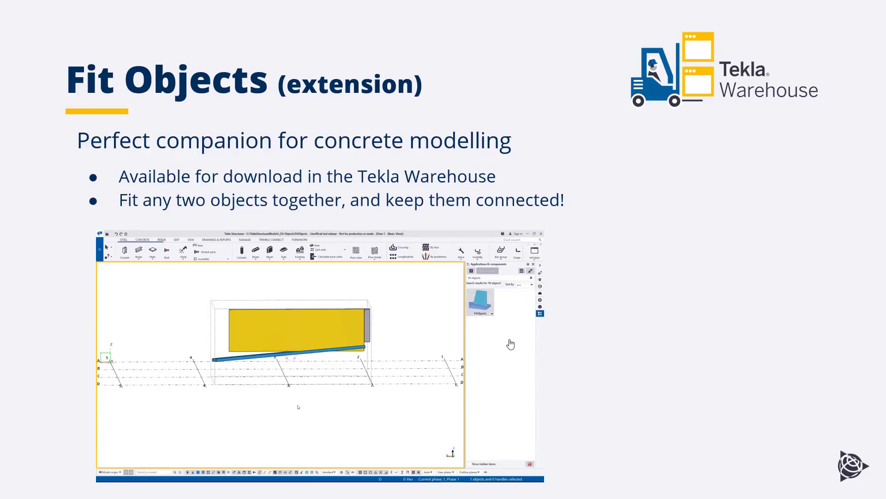
left_click(666, 402)
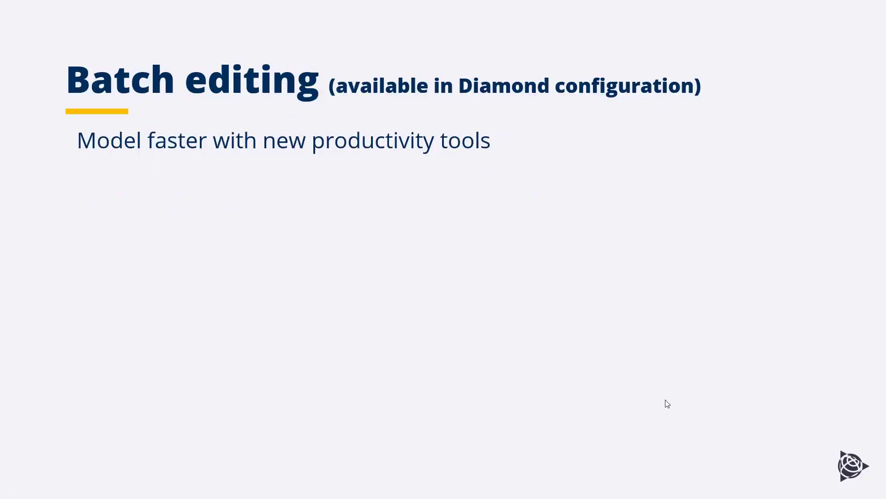
left_click(545, 363)
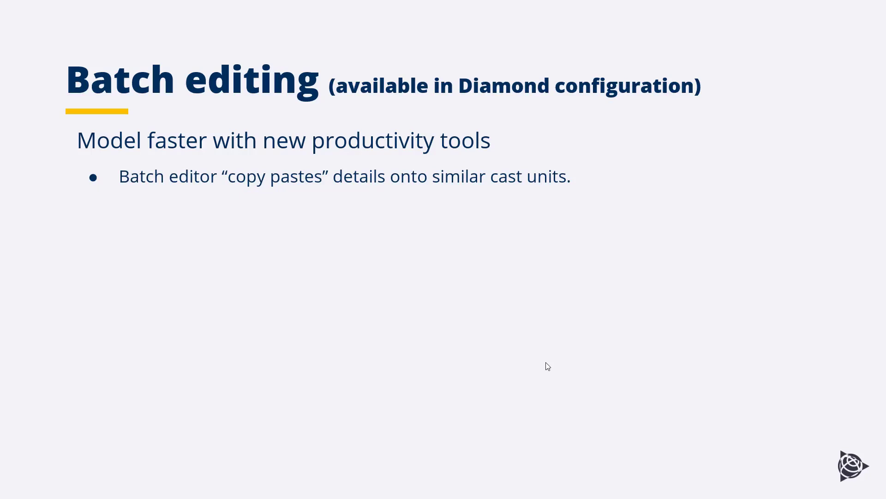
left_click(546, 363)
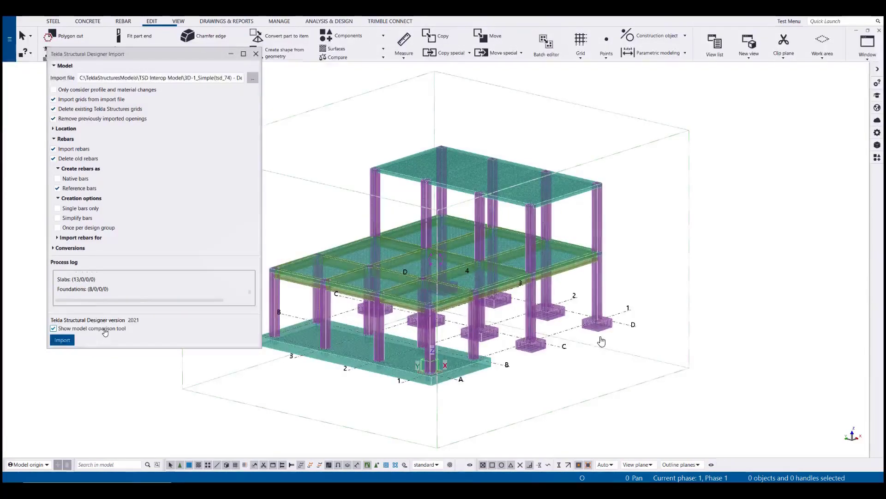
Close the Tekla Structural Designer import and inquire the reference bars in the pad footing at D/3 for their grade and size
left_click(256, 54)
middle_click_drag(384, 289, 549, 306, "ctrl")
scroll(602, 341, "up", 6)
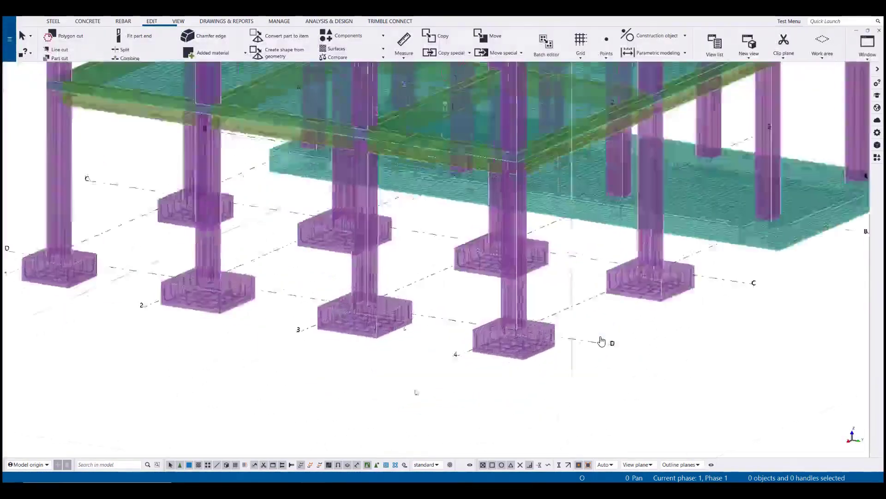
scroll(370, 333, "up", 2)
middle_click_drag(370, 333, 435, 339)
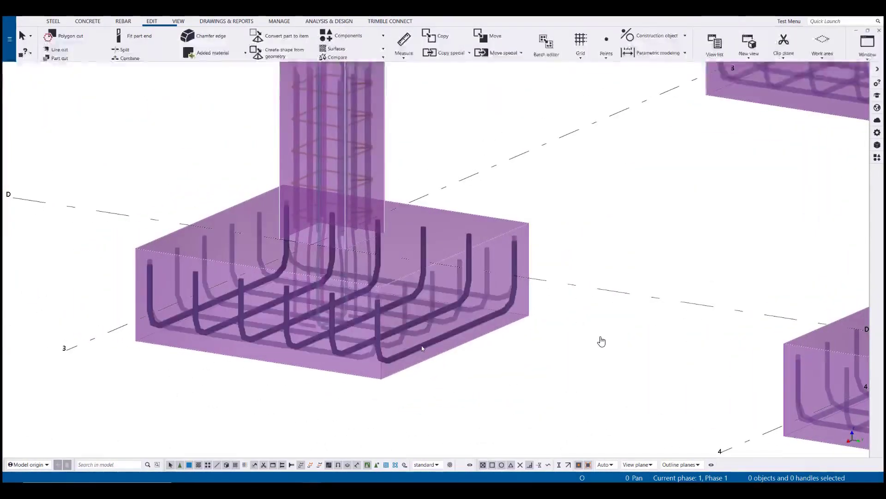
left_click(414, 352)
right_click(413, 352)
left_click(431, 226)
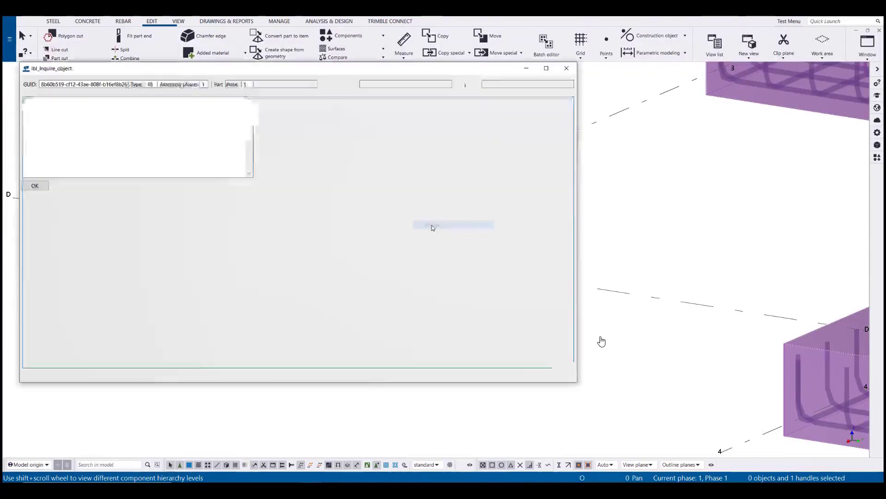
scroll(432, 224, "down", 15)
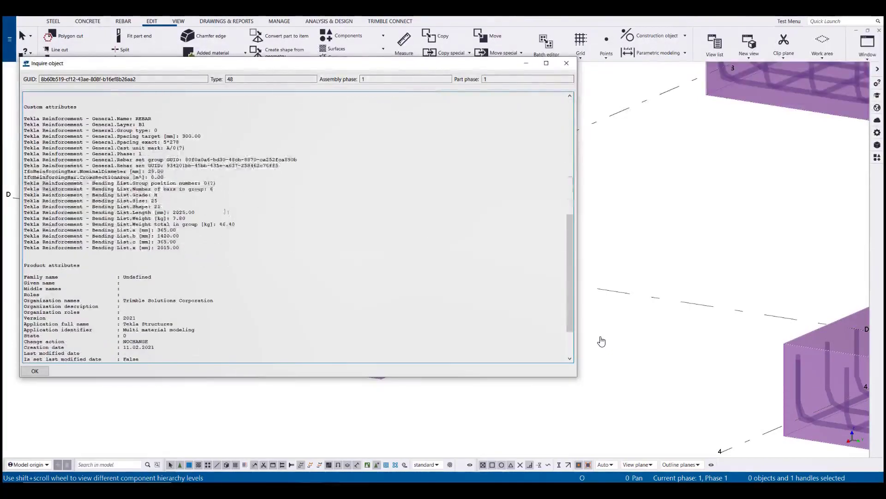
left_click_drag(160, 201, 4, 195)
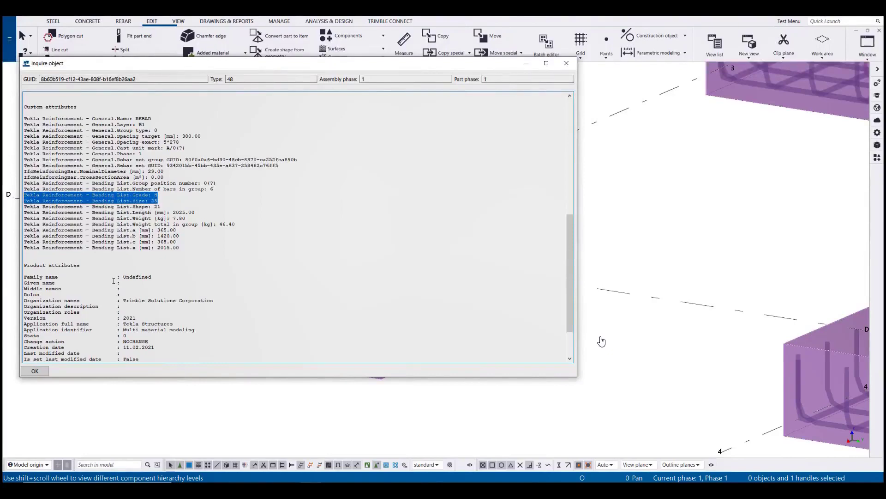
left_click(567, 64)
Start a crossing rebar set with grade H and size 25
left_click(123, 21)
left_click(60, 37)
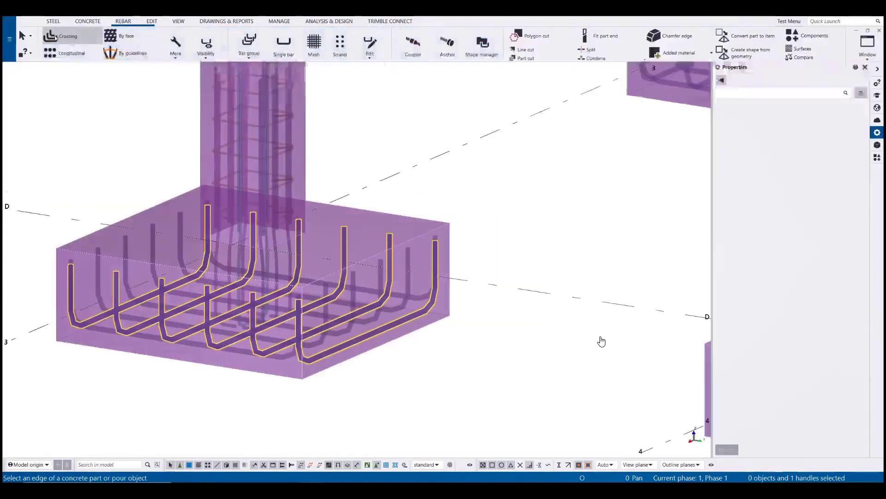
left_click(850, 137)
left_click(794, 191)
left_click(850, 147)
left_click(792, 244)
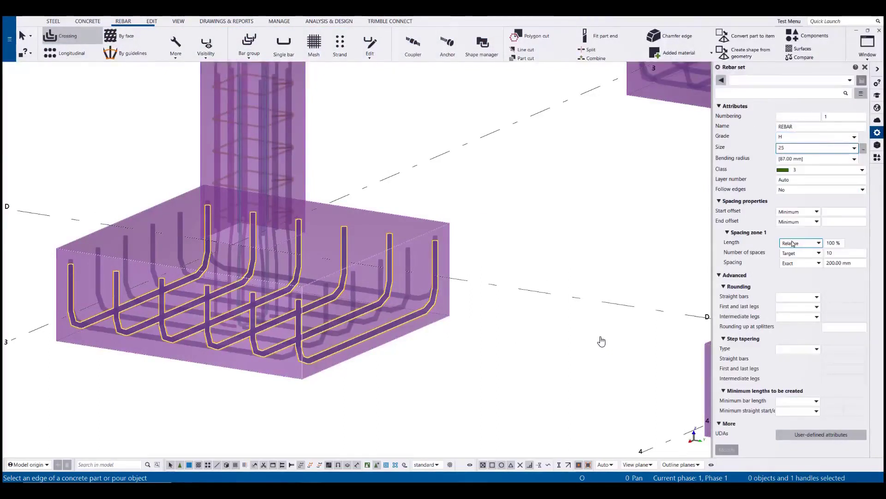
Place crossing rebar sets in both directions of the pad footing at D/3 and end the command
left_click(397, 224)
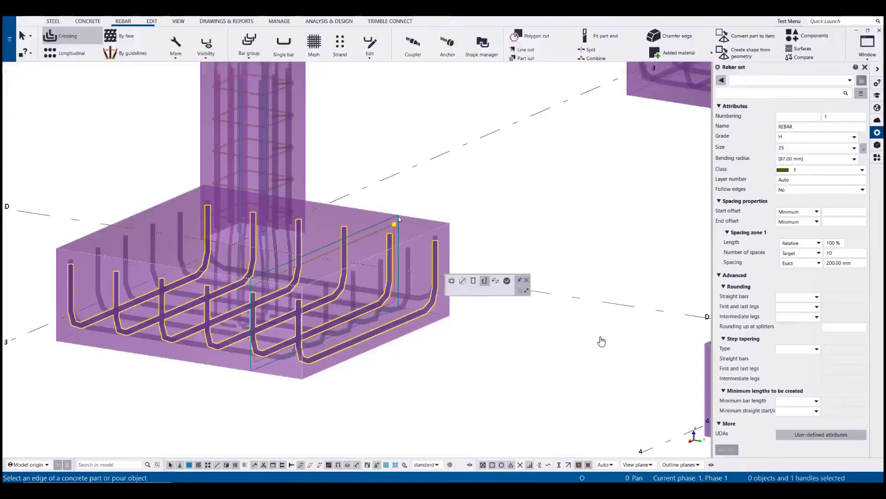
middle_click(255, 322)
left_click(361, 265)
middle_click(121, 248)
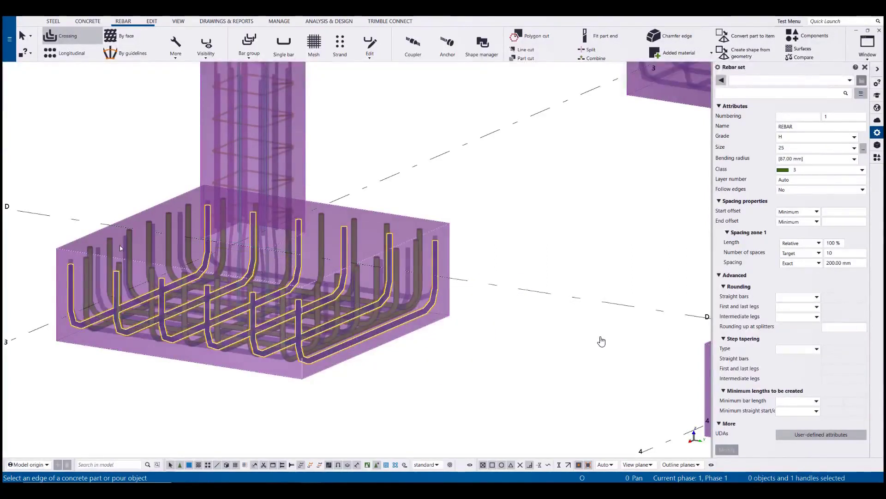
key("Escape")
Set one of the footing's rebar sets to an exact number of 5 spaces with the spacing as a target value
scroll(406, 280, "up", 4)
middle_click_drag(361, 188, 659, 122)
scroll(601, 341, "down", 5)
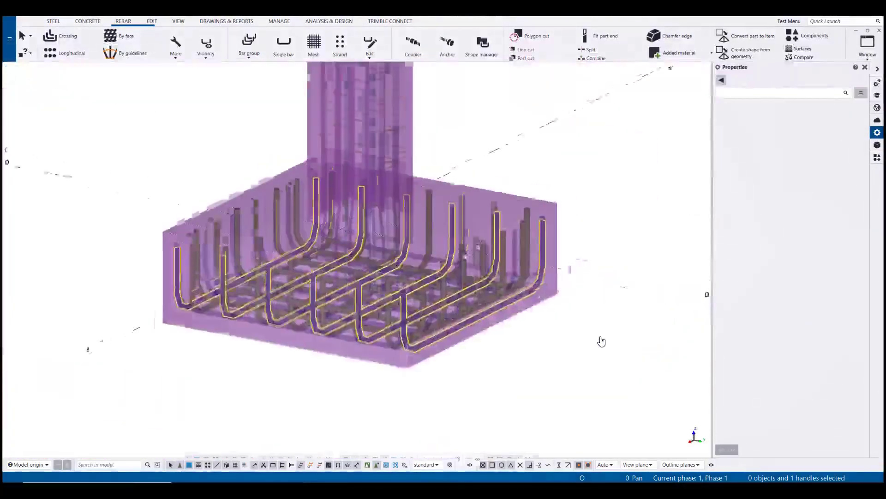
middle_click_drag(602, 342, 590, 350)
left_click(489, 273)
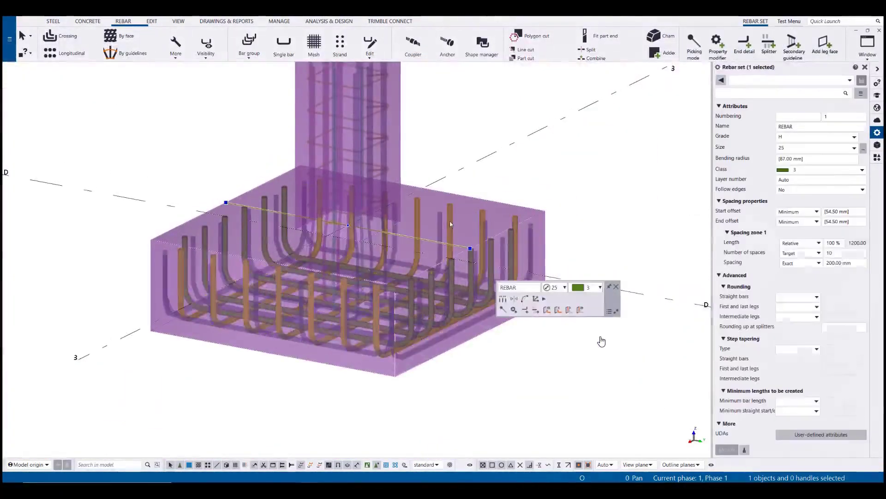
left_click(818, 262)
left_click(809, 272)
left_click(810, 254)
left_click(808, 271)
left_click_drag(837, 253, 811, 257)
type("5")
key("Return")
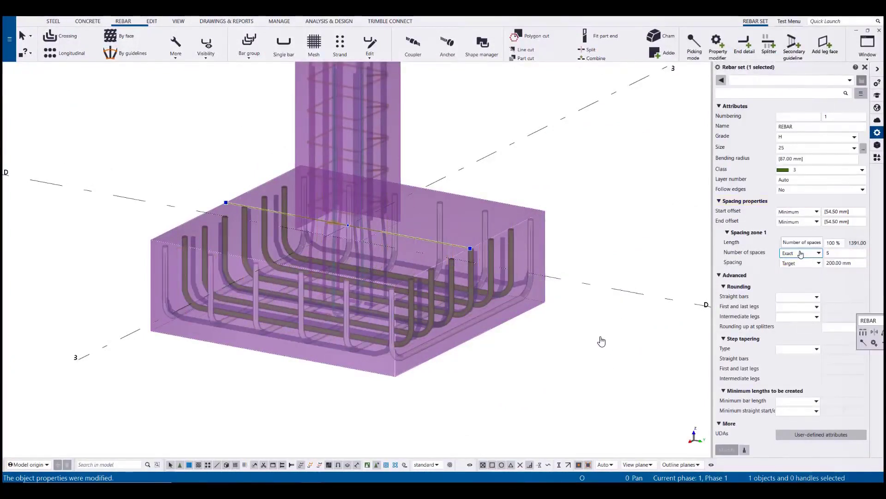
Copy the edited rebar set's properties to the footing's perpendicular rebar set
left_click(744, 450)
left_click(520, 277)
left_click(729, 450)
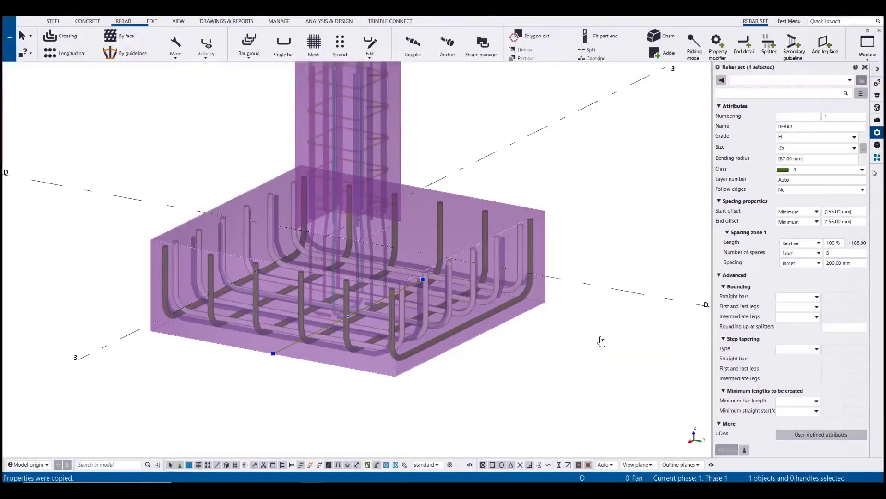
Hide the TSD Rebar reference model and deselect the rebar set
left_click(878, 145)
left_click(740, 129)
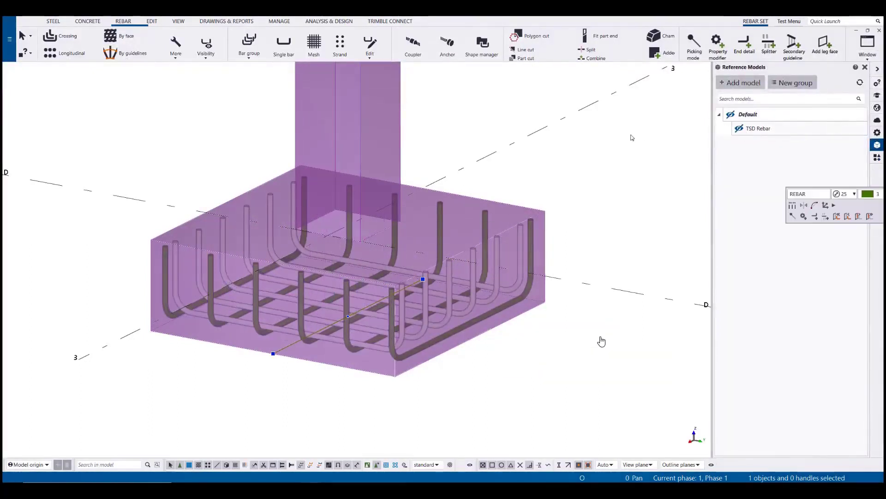
left_click(614, 134)
Open the Batch editor with the reinforced pad footing as source assembly and filter the target assemblies by PBG3
scroll(575, 150, "down", 4)
scroll(575, 150, "down", 3)
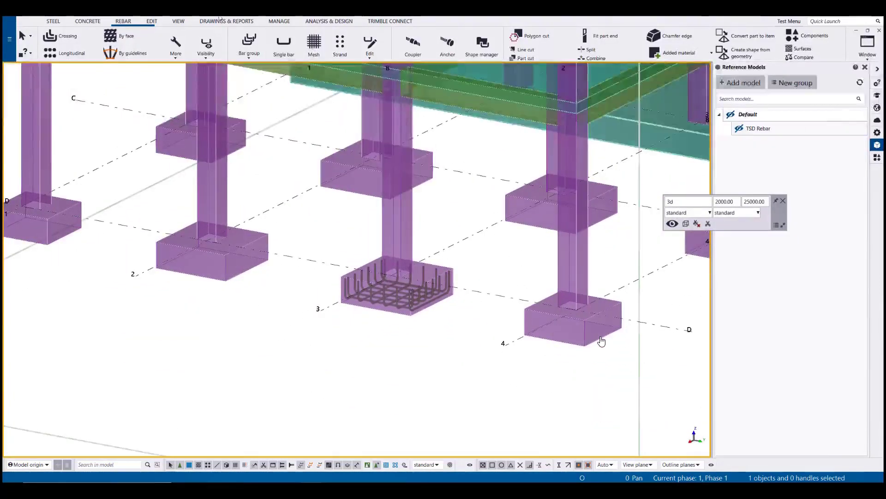
left_click(152, 21)
left_click(546, 43)
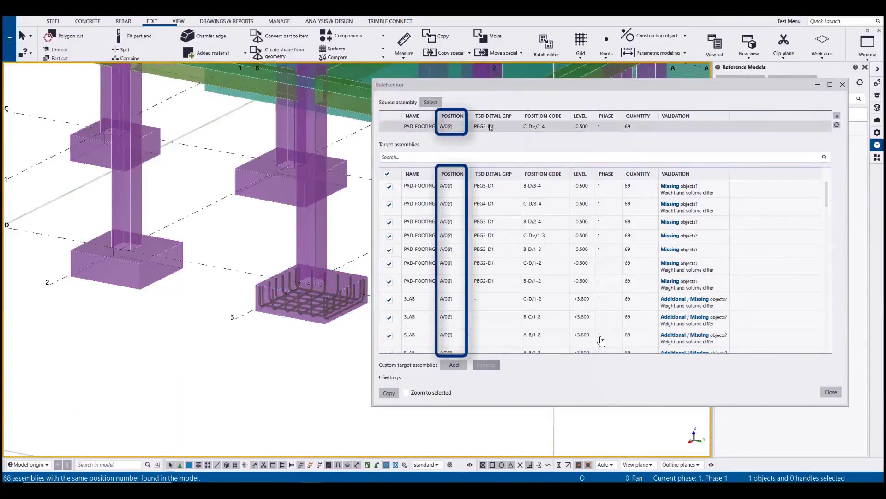
left_click(483, 157)
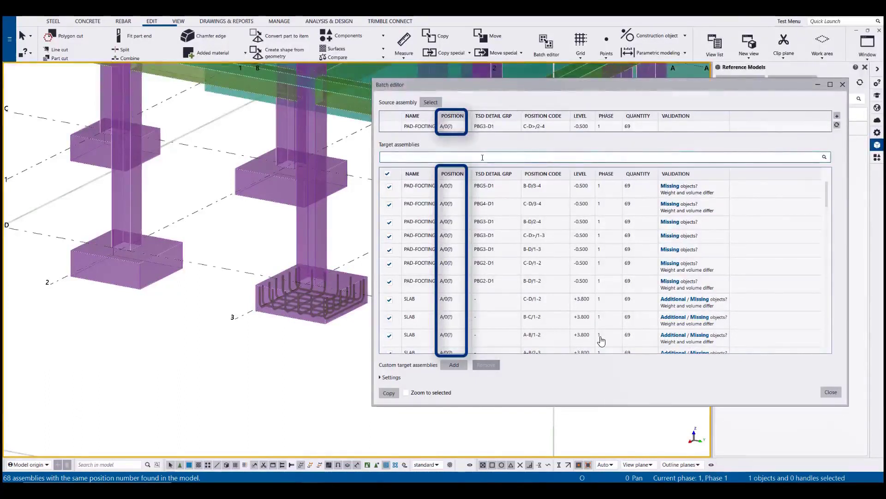
type("PBG3")
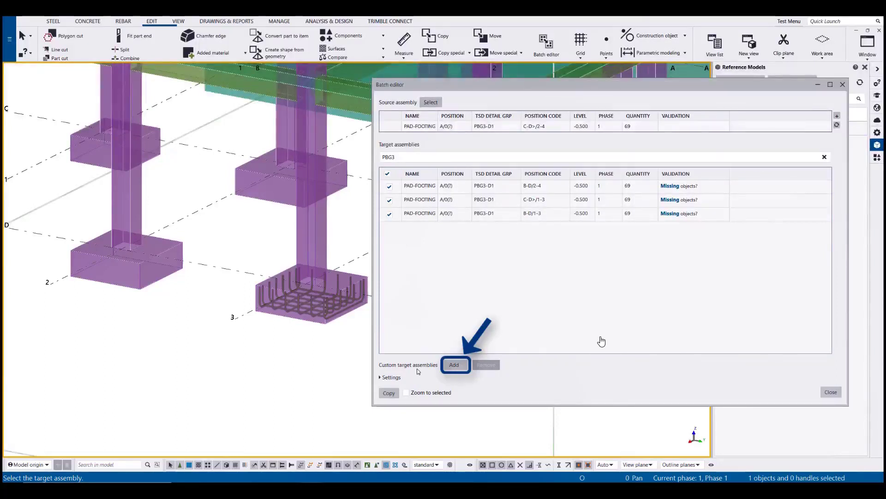
Copy the source footing's reinforcement to all checked PBG3 pad footings
left_click(388, 393)
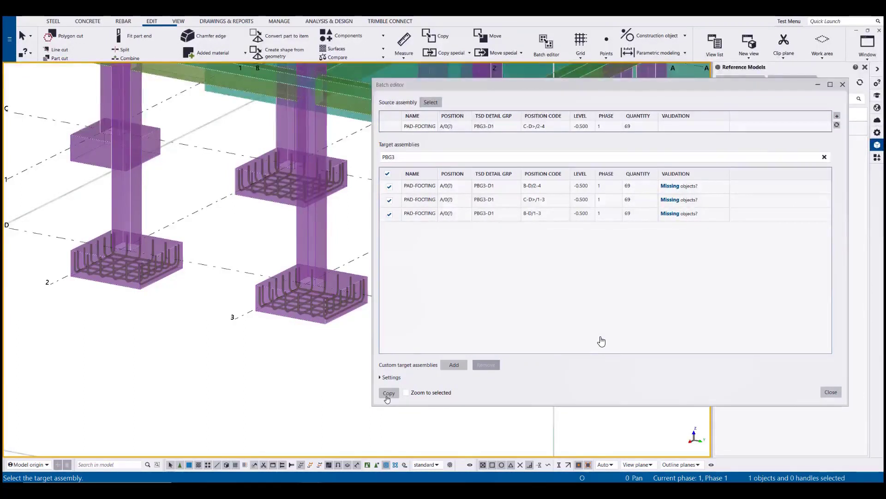
scroll(125, 266, "down", 4)
middle_click_drag(143, 266, 155, 252, "ctrl")
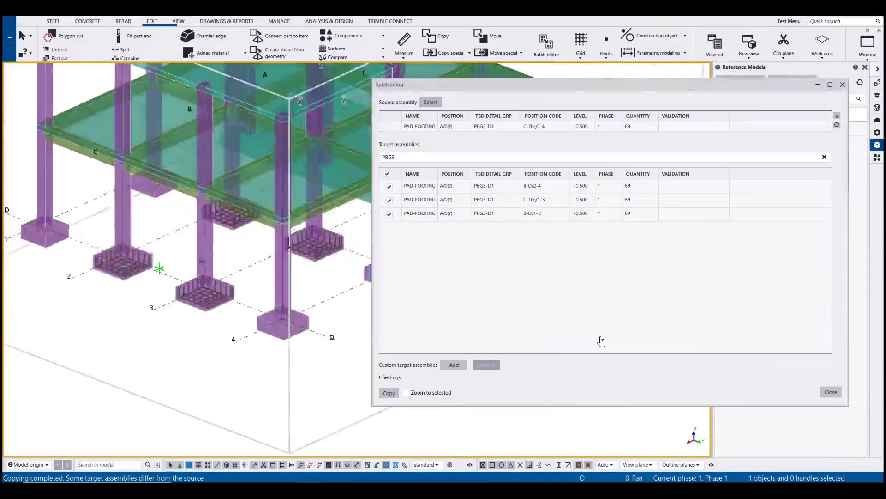
scroll(222, 240, "up", 3)
scroll(222, 240, "up", 2)
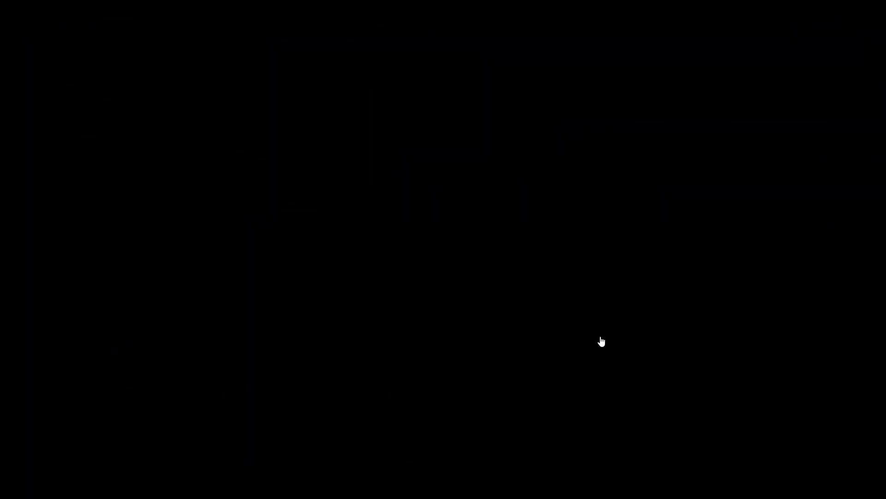
key("Right")
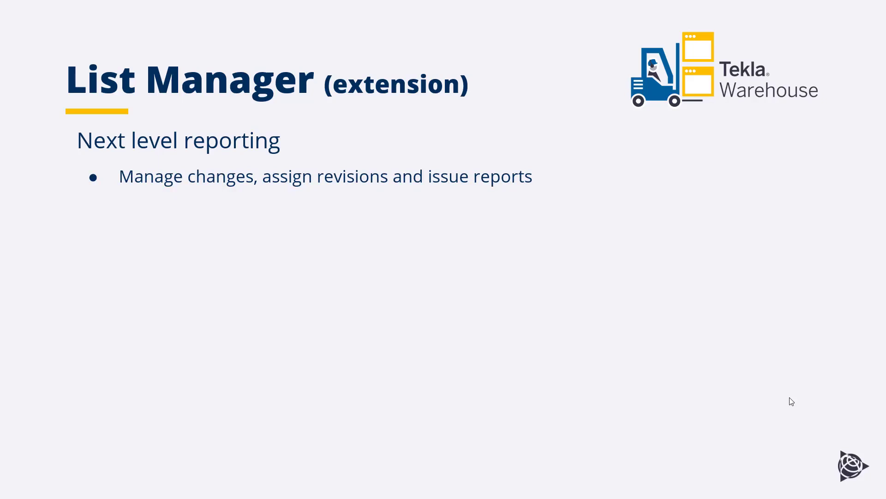
left_click(640, 373)
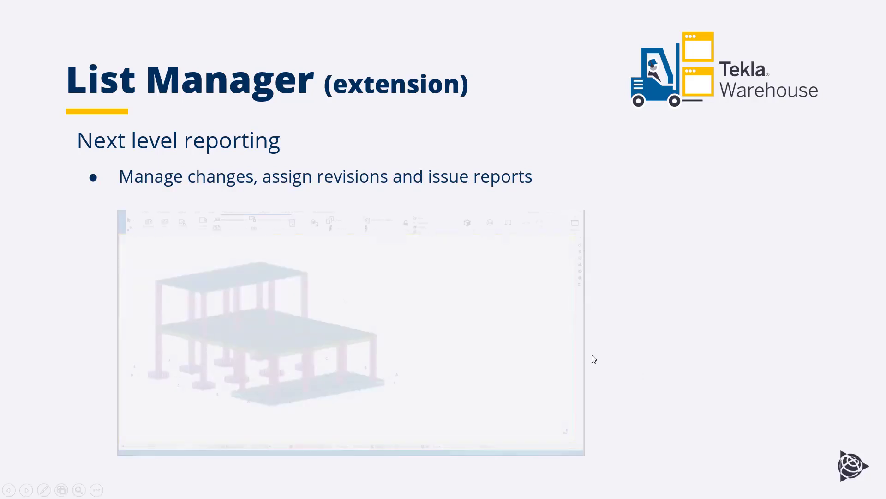
left_click(272, 364)
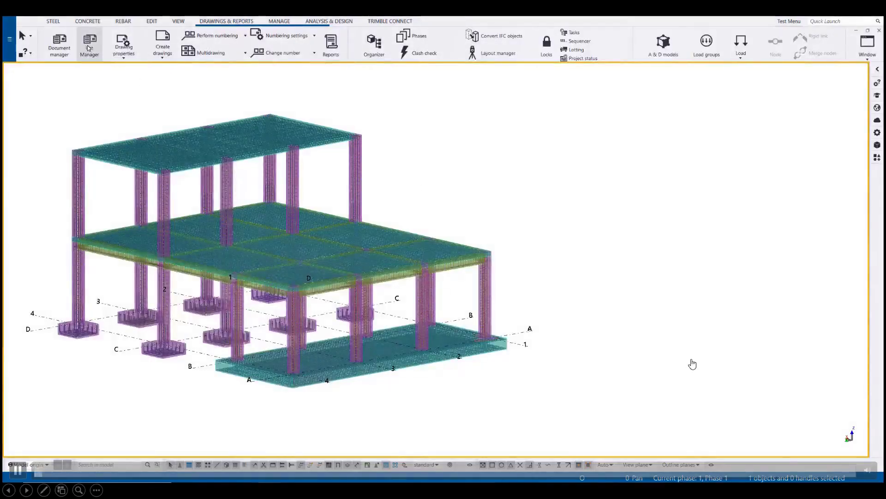
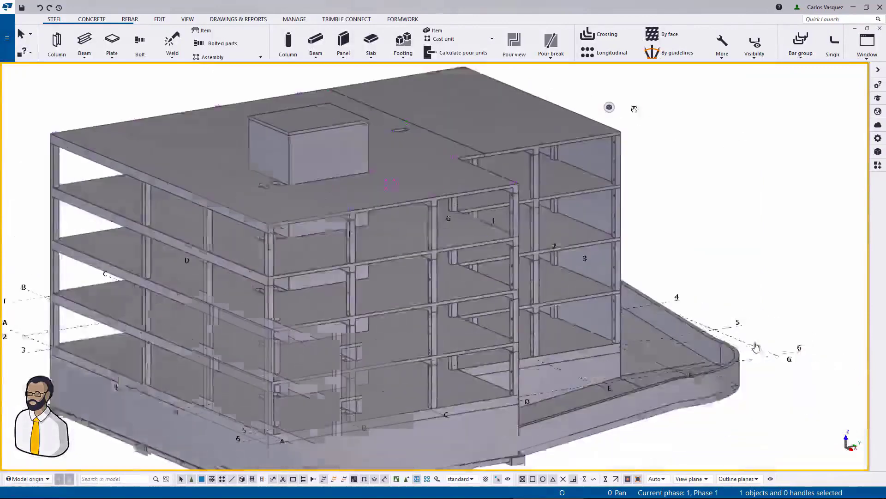
Save the changes and upload the entire building model to Trimble Connect
scroll(622, 103, "down", 1)
left_click(342, 21)
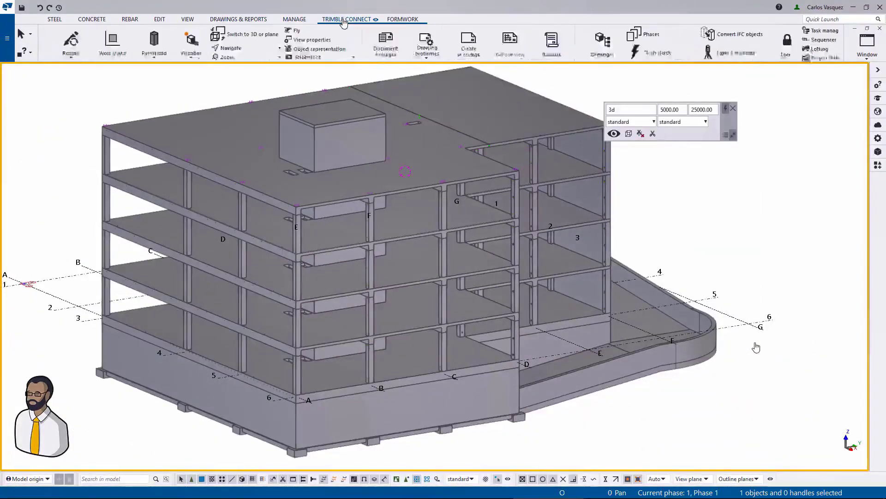
left_click(99, 47)
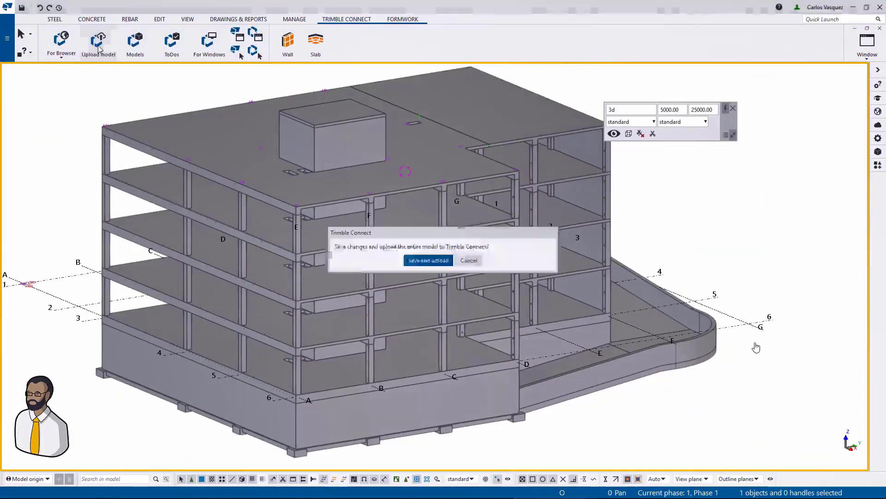
left_click(417, 259)
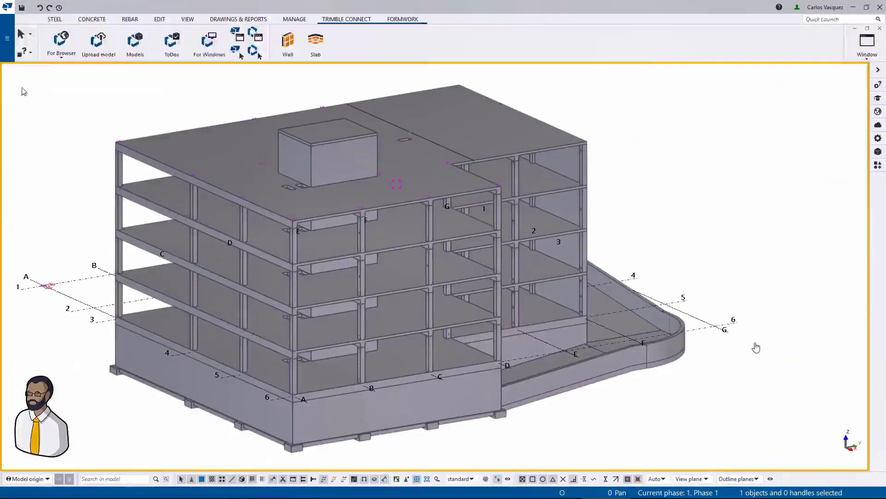
Start sharing the model through the Tekla service and invite a second user by e-mail with the Editor role
left_click(7, 49)
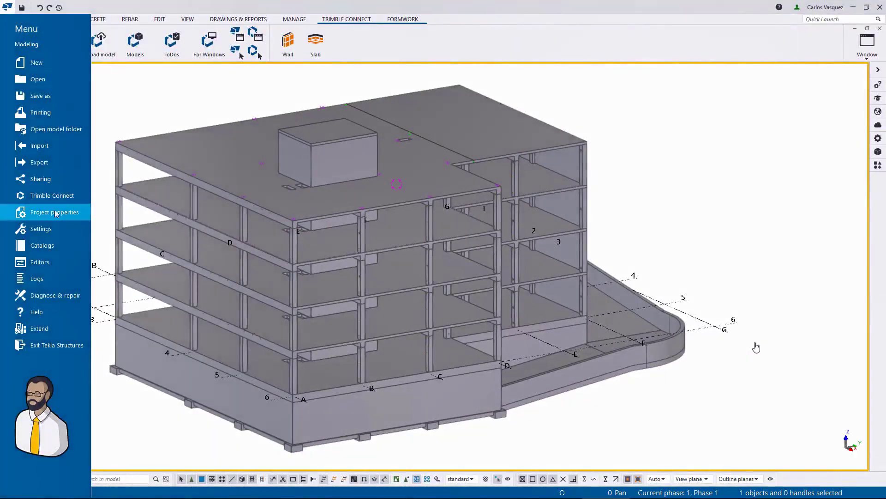
left_click(38, 180)
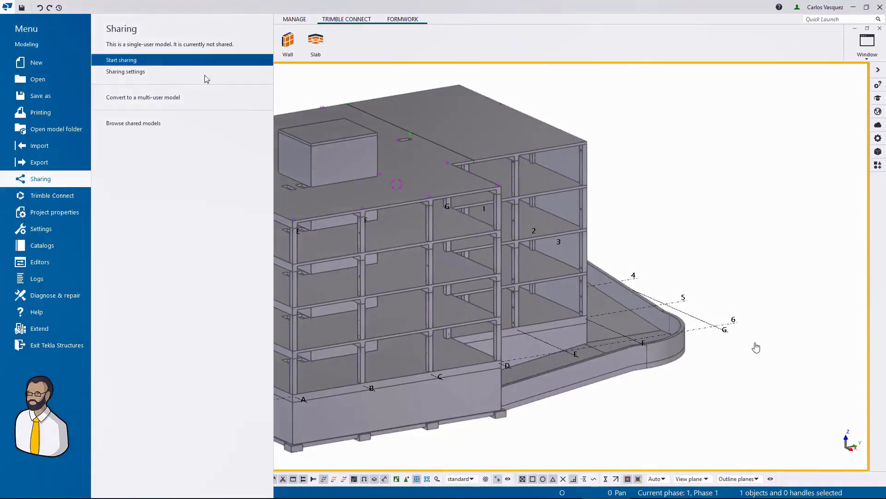
left_click(153, 63)
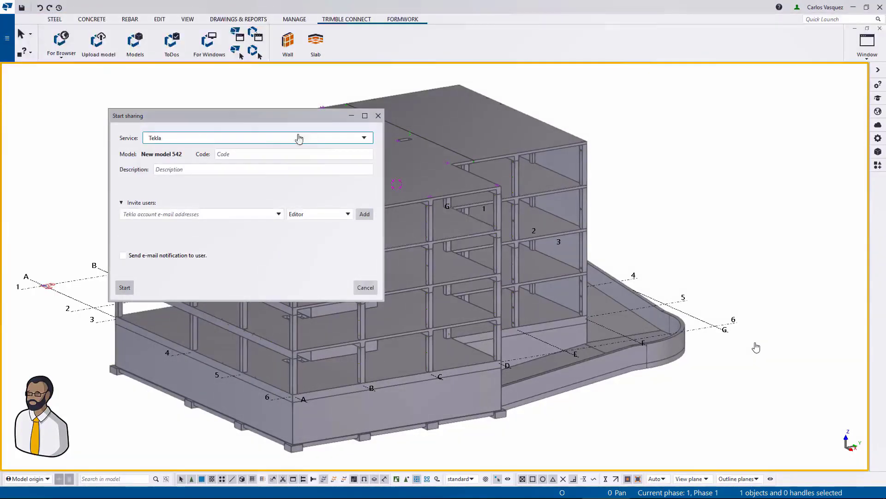
left_click(177, 215)
left_click(125, 278)
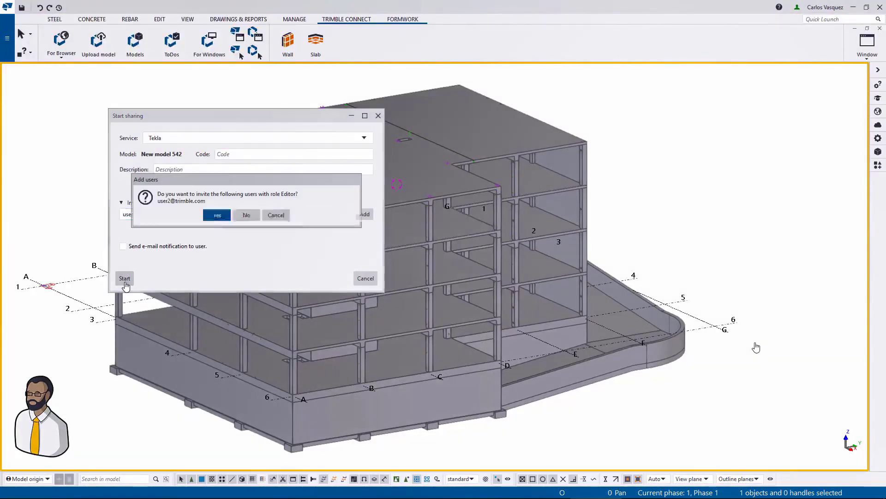
left_click(218, 214)
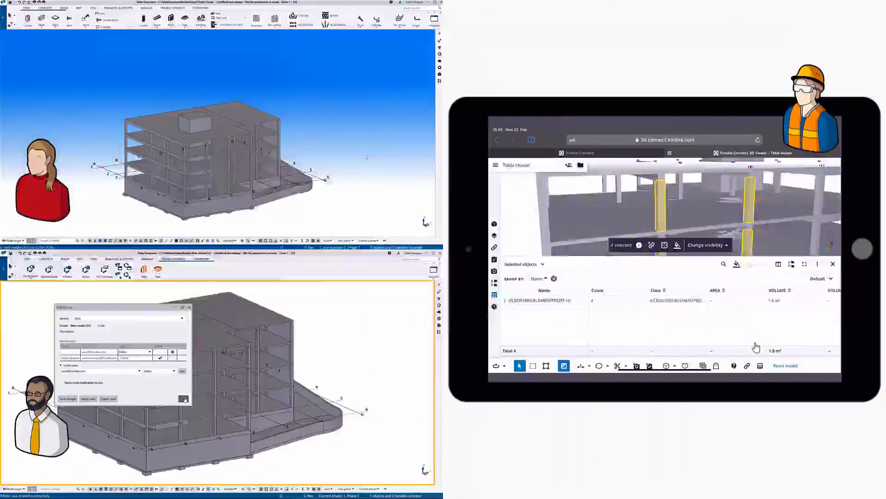
left_click(184, 400)
Place Supplier-X Heavy wall formwork with the standard settings on one long wall of the rooftop box in the second user's model
scroll(202, 97, "up", 3)
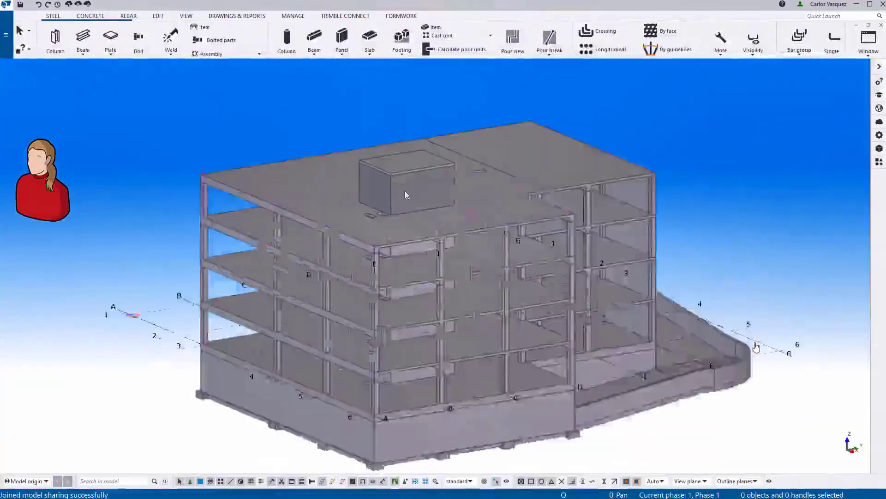
scroll(486, 198, "up", 3)
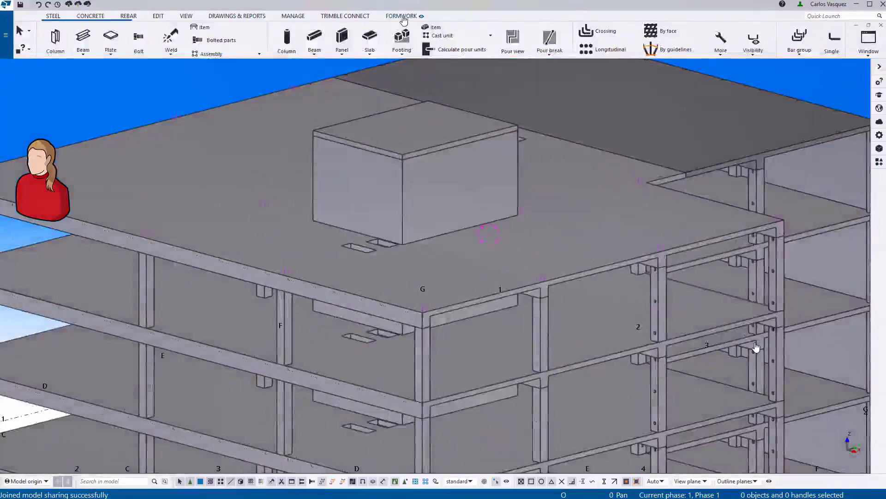
left_click(401, 15)
left_click(526, 134)
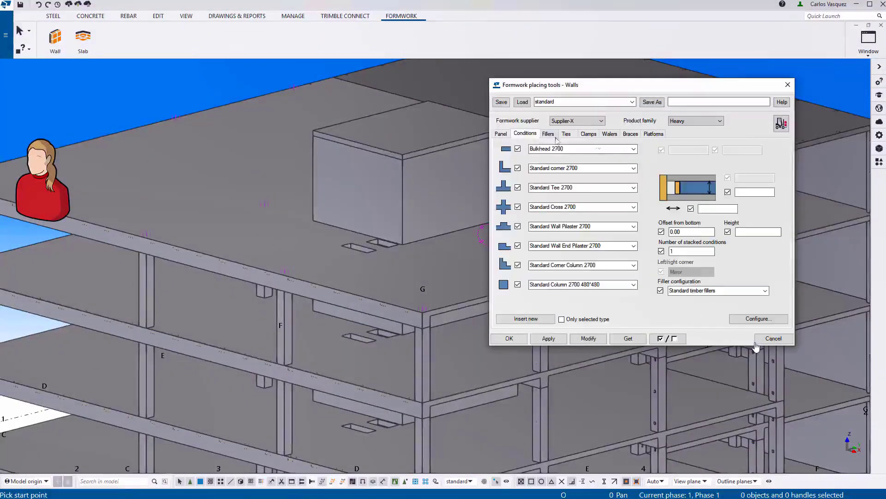
left_click(537, 318)
left_click(404, 198)
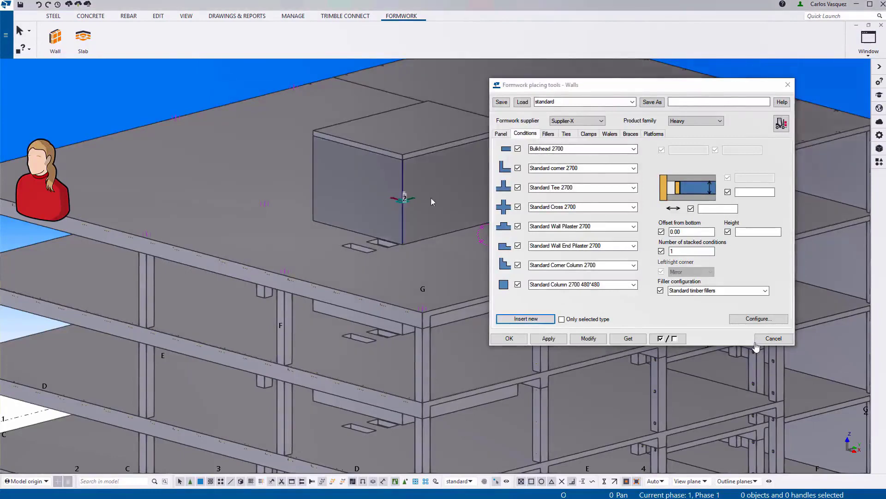
middle_click_drag(430, 198, 270, 205)
scroll(340, 179, "up", 2)
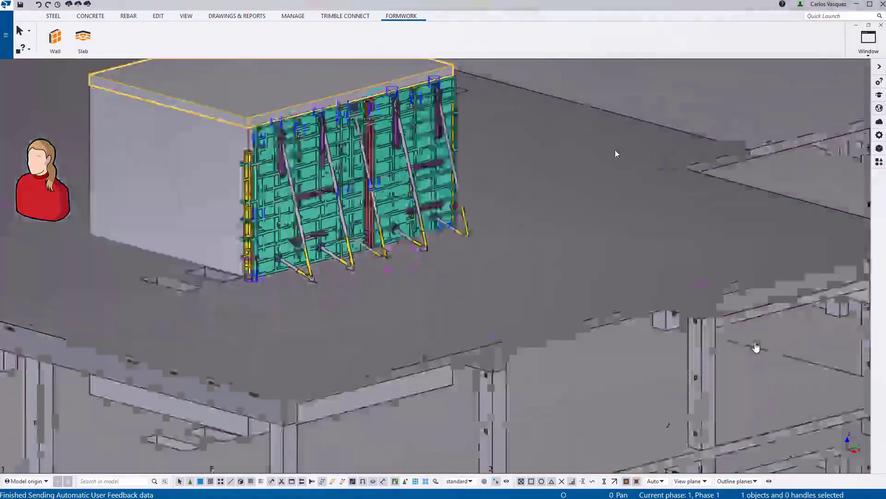
scroll(615, 149, "down", 5)
scroll(233, 128, "down", 2)
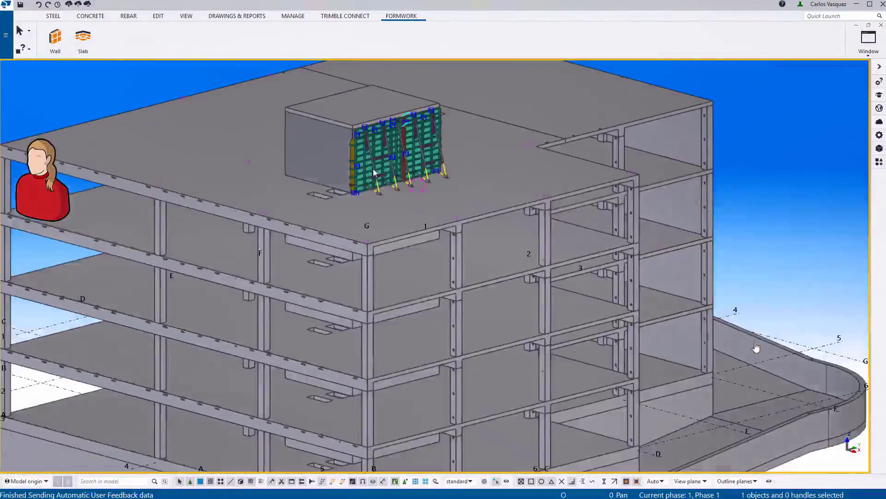
middle_click_drag(376, 172, 364, 165, "ctrl")
Write out the model changes to sharing with code 100 and the comment "Formwork added."
left_click(345, 16)
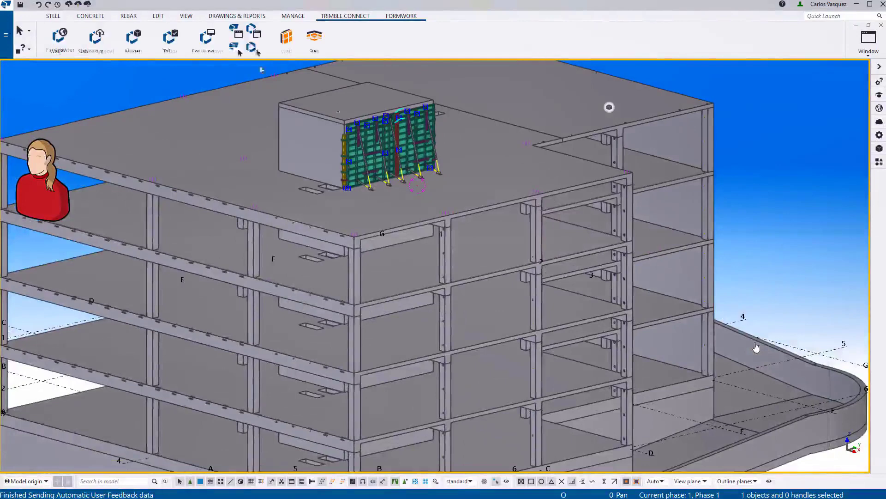
left_click(79, 7)
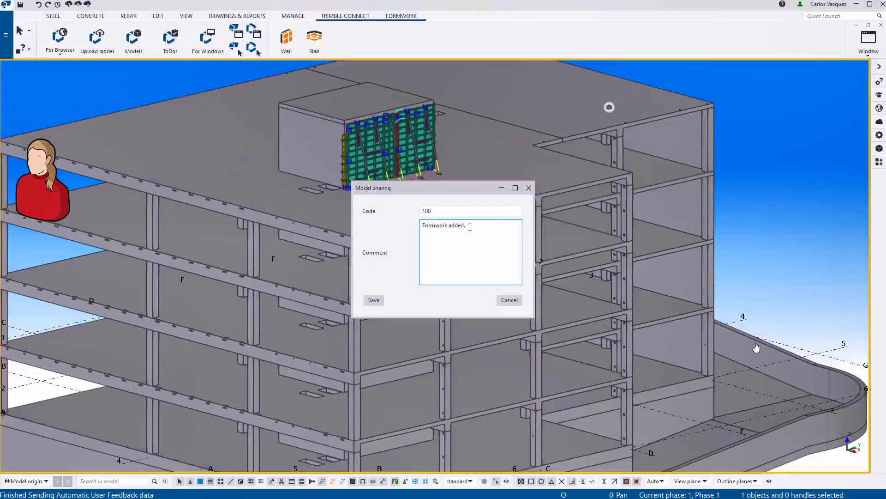
left_click(374, 301)
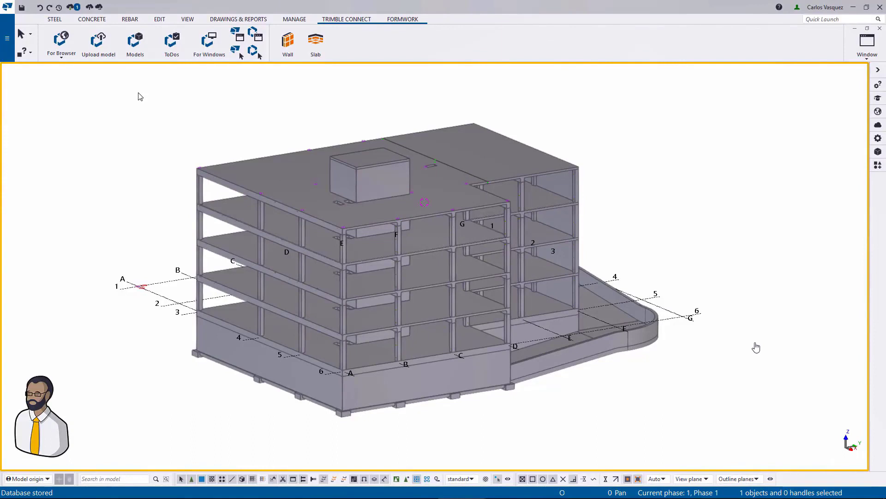
Read in the shared changes to the first user's model and view the rooftop formwork up close
left_click(72, 8)
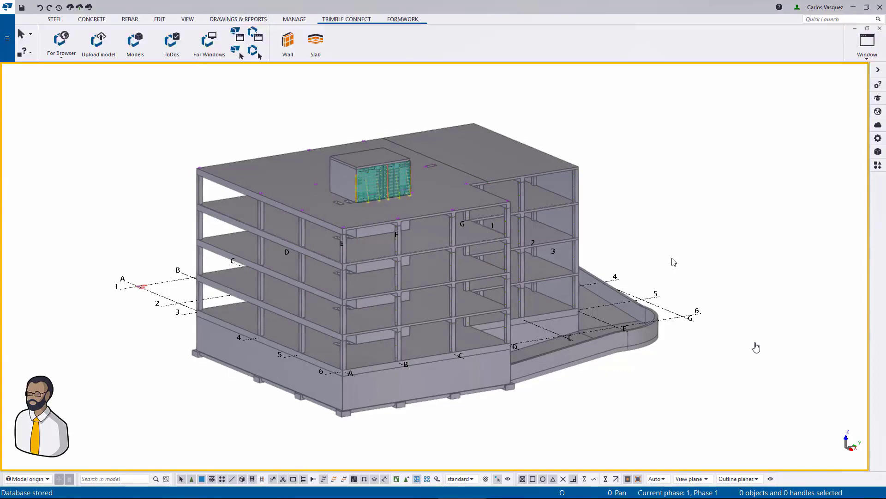
scroll(421, 191, "up", 5)
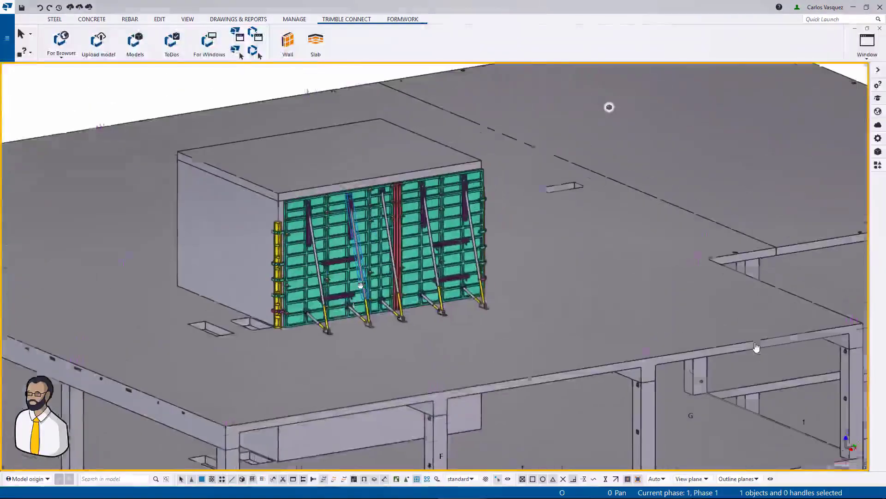
middle_click_drag(360, 285, 358, 293)
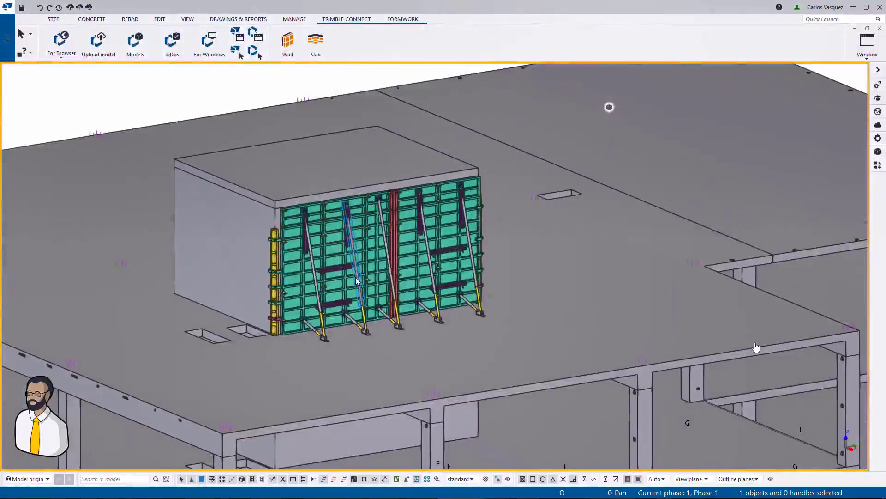
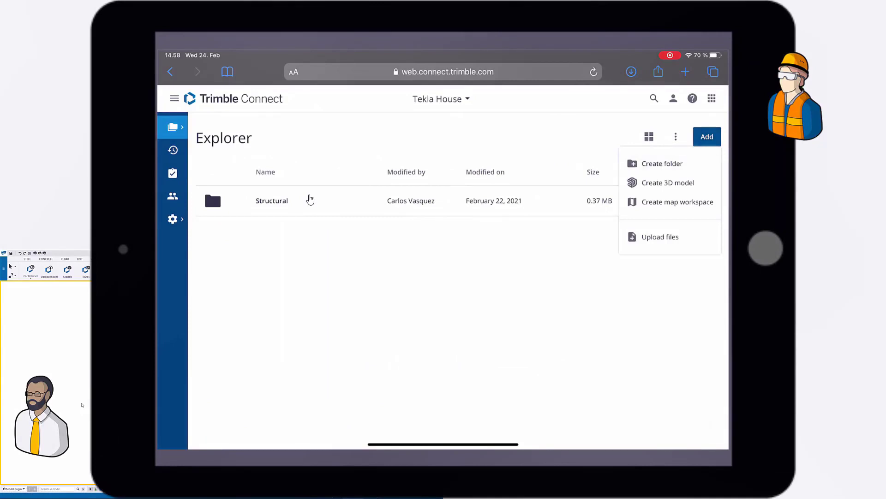
Create a folder named "Reference data" in the Tekla House project in Trimble Connect for Browser
left_click(662, 164)
type("Reference data")
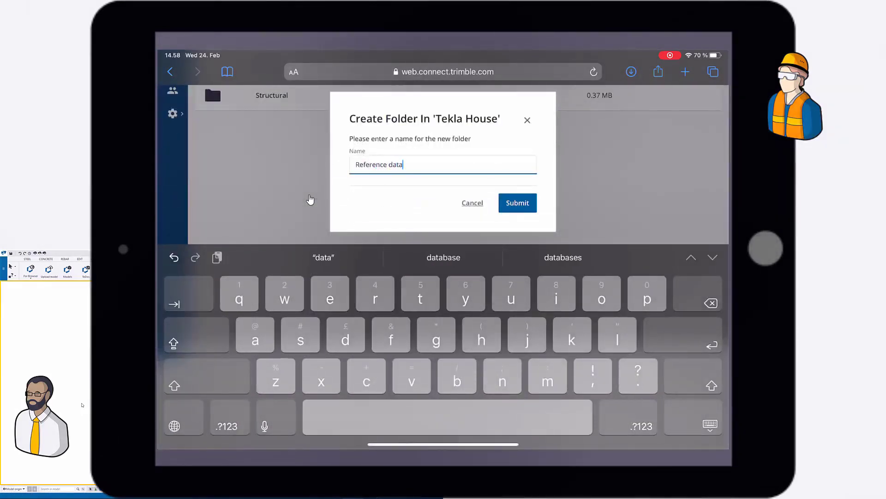
key("Return")
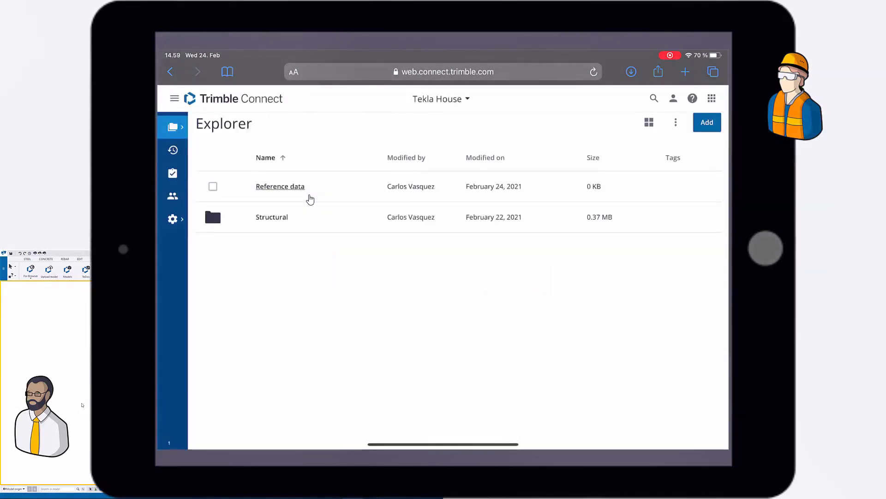
Upload Entrance Wing.ifc and SteelStructure.ifc into the Reference data folder
left_click(310, 200)
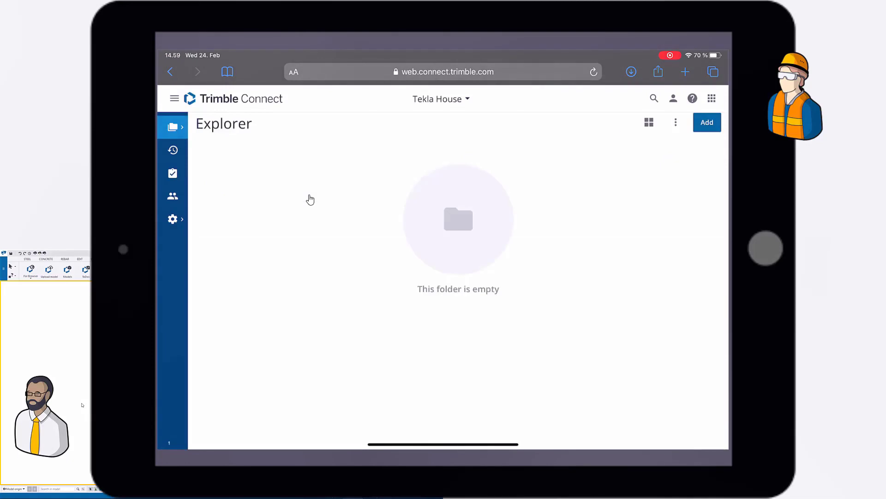
left_click(707, 123)
left_click(651, 222)
left_click(442, 326)
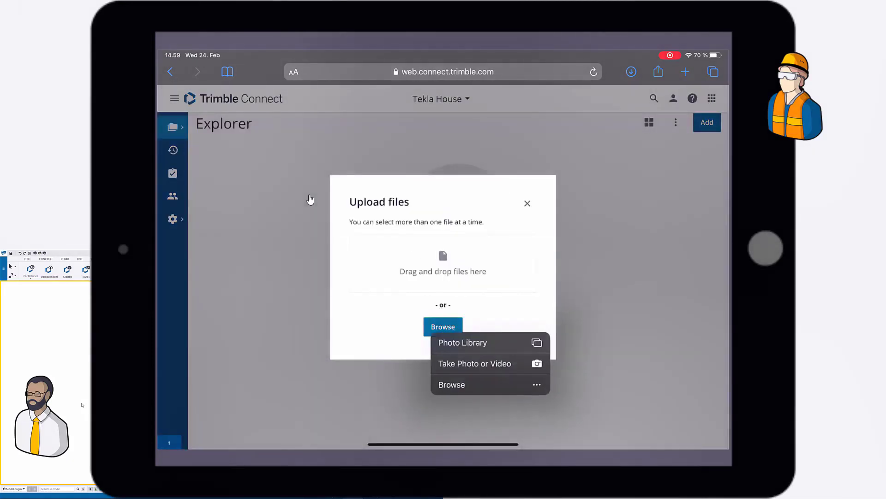
left_click(452, 385)
left_click(315, 84)
left_click(562, 84)
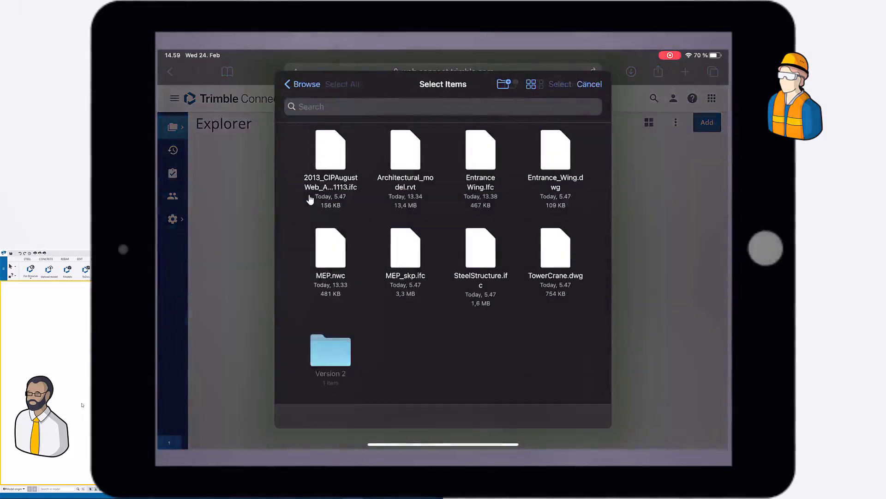
left_click(481, 150)
left_click(481, 248)
left_click(566, 84)
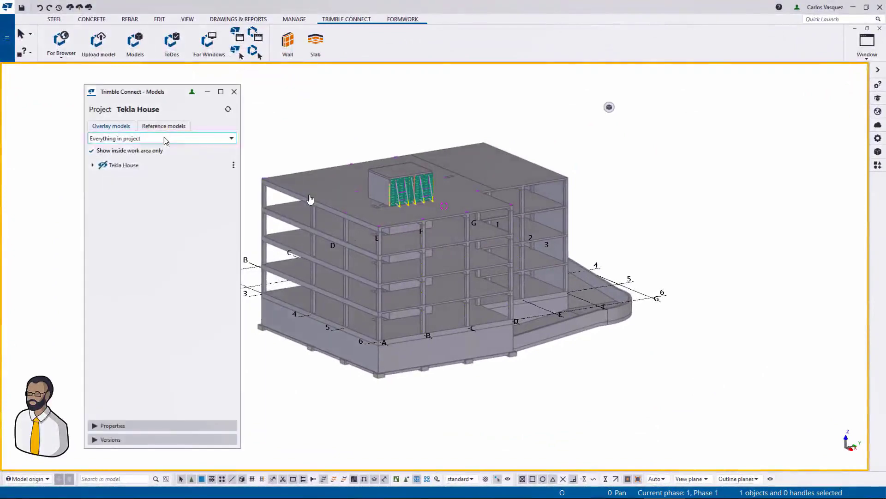
Show SteelStructure.ifc from the project's Reference data folder as an overlay model in Tekla Structures
left_click(93, 165)
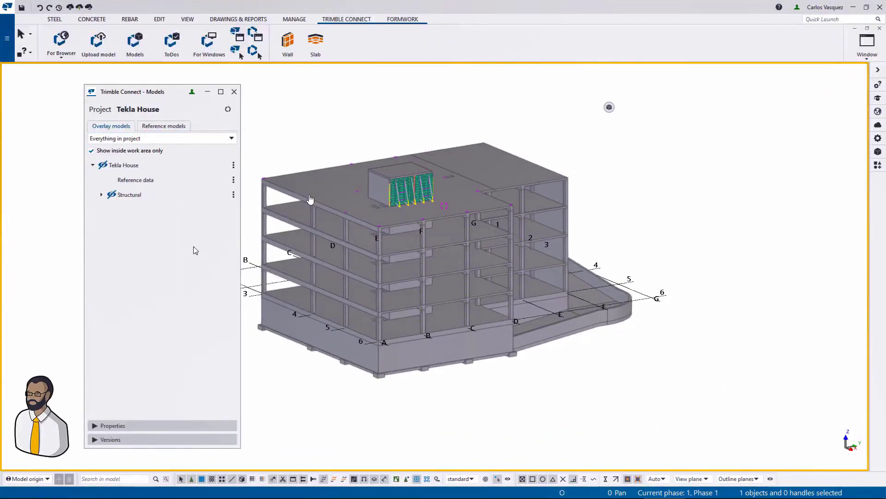
left_click(101, 181)
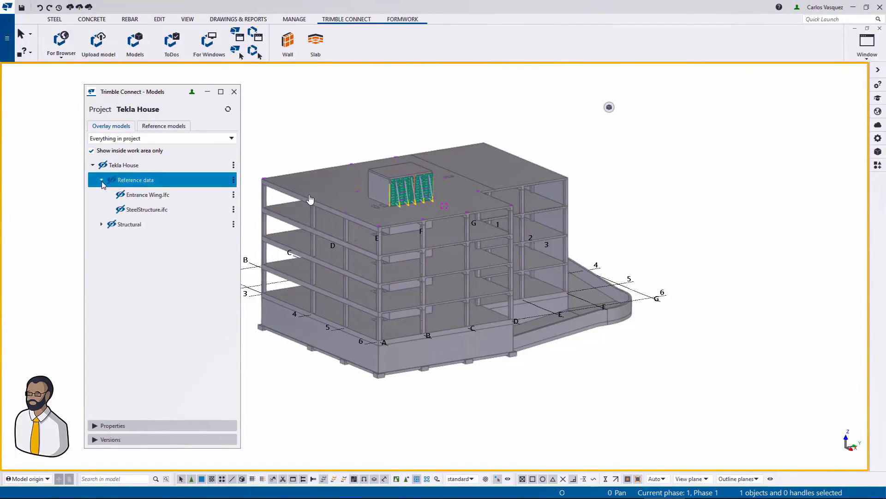
left_click(121, 209)
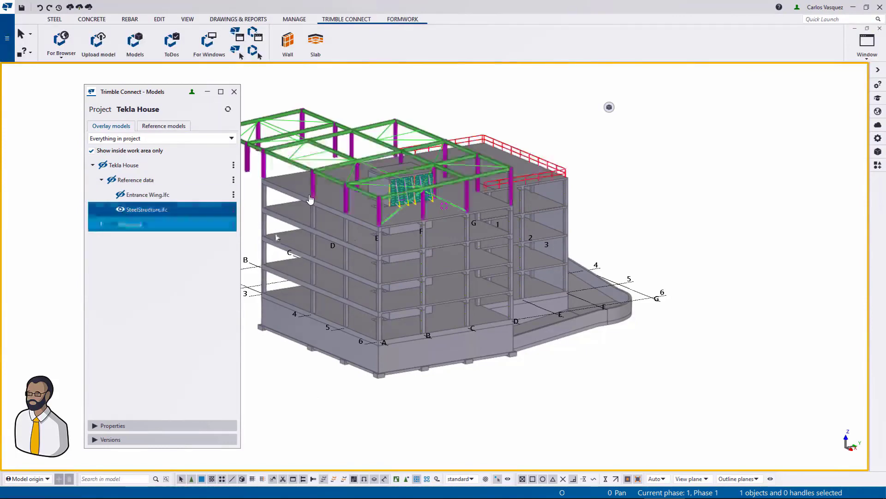
Show Entrance Wing.ifc as an overlay model together with SteelStructure.ifc
middle_click_drag(452, 293, 668, 293, "ctrl")
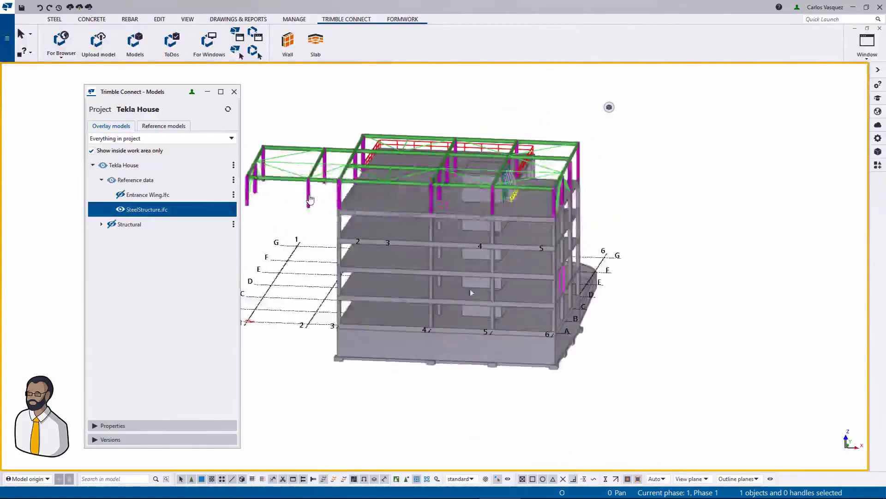
left_click(121, 195)
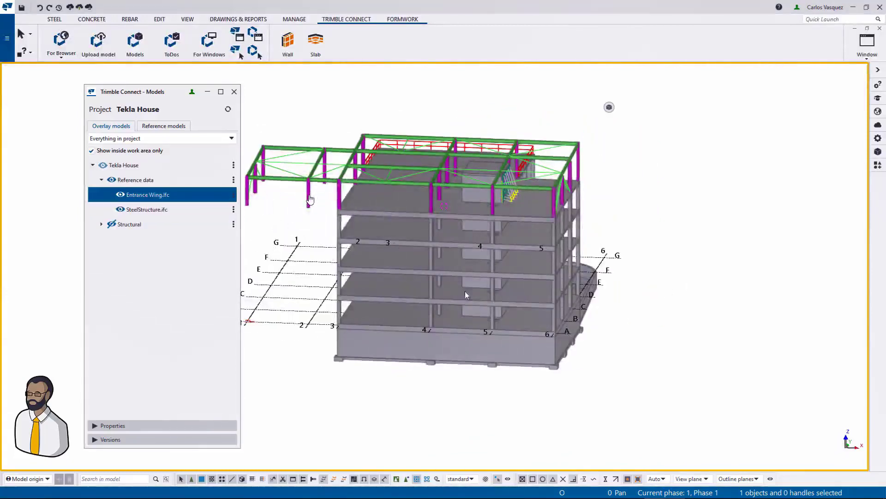
middle_click_drag(393, 380, 475, 382, "ctrl")
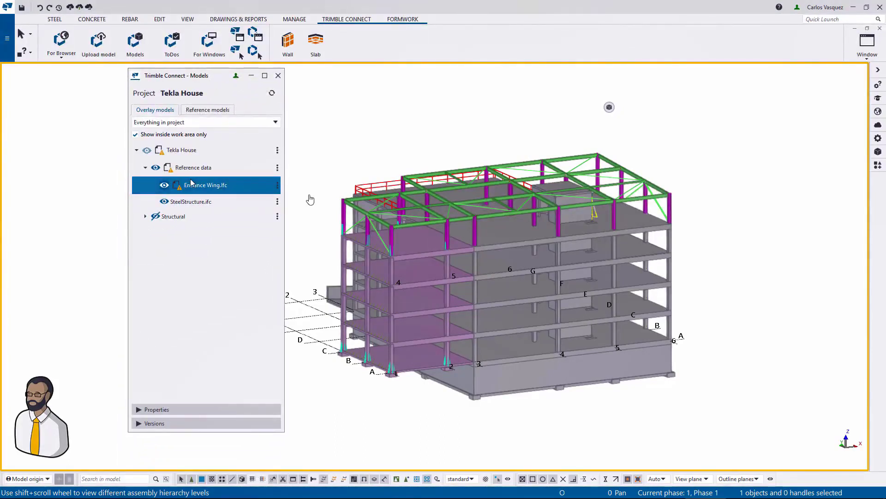
Hide the SteelStructure.ifc overlay and open the version list of Entrance Wing.ifc
left_click(169, 200)
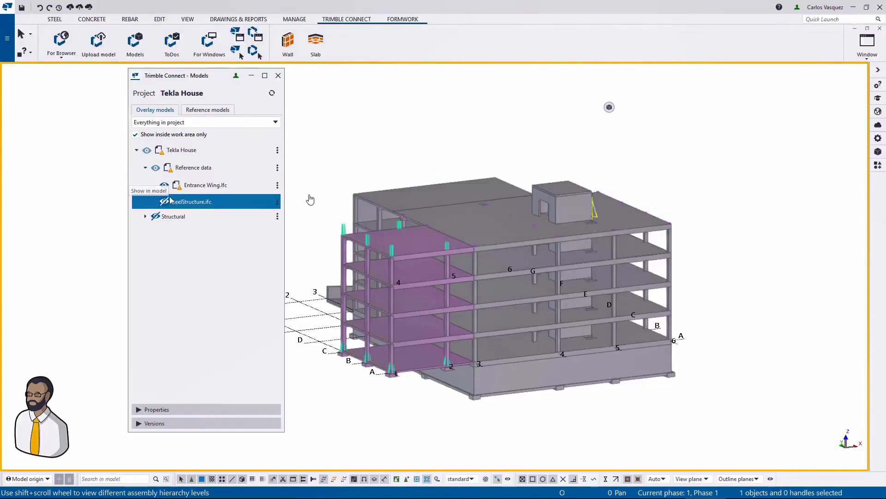
left_click(191, 190, "ctrl")
left_click(194, 192)
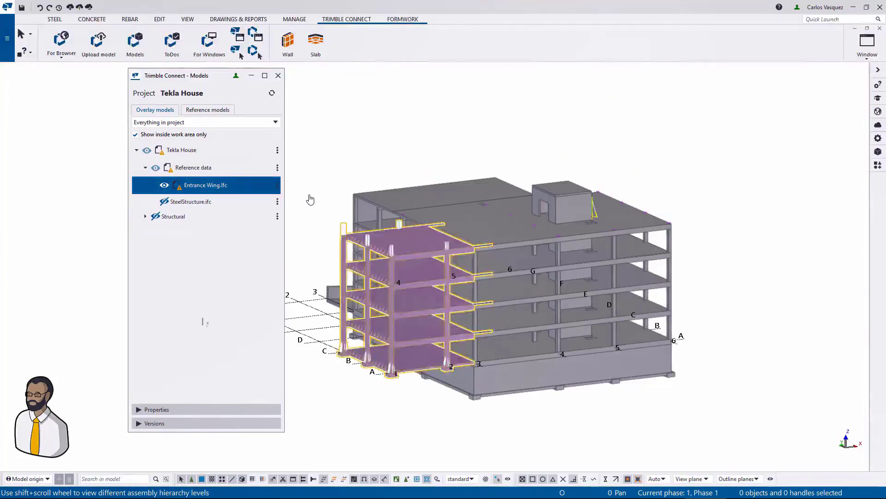
left_click(138, 423)
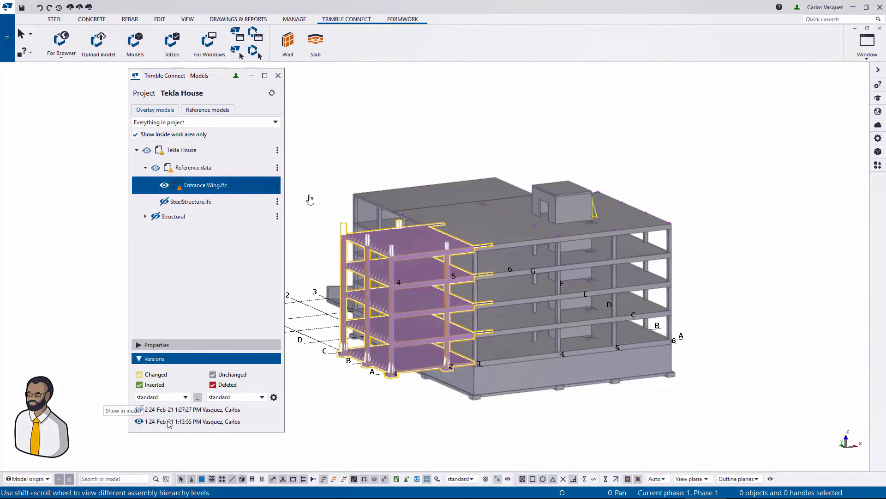
Show version 2 of Entrance Wing.ifc alongside version 1 to compare them, and examine the changed slabs up close
scroll(401, 295, "up", 3)
middle_click_drag(400, 293, 434, 275)
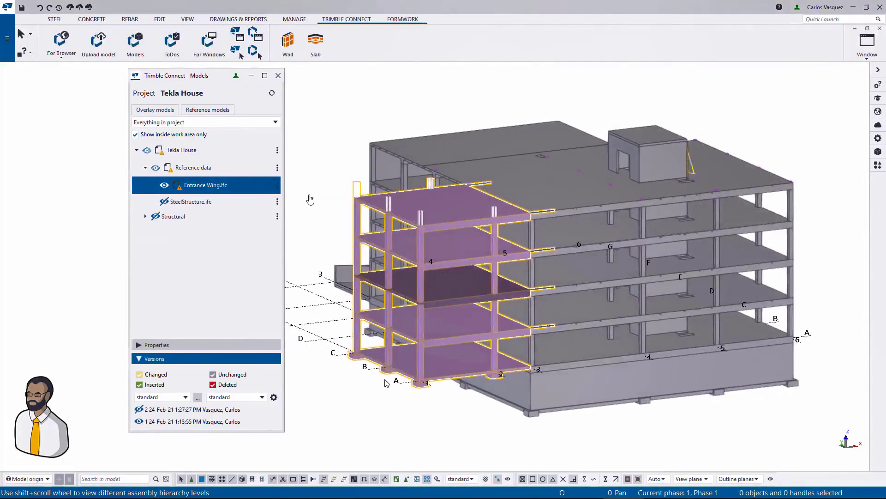
left_click(139, 410)
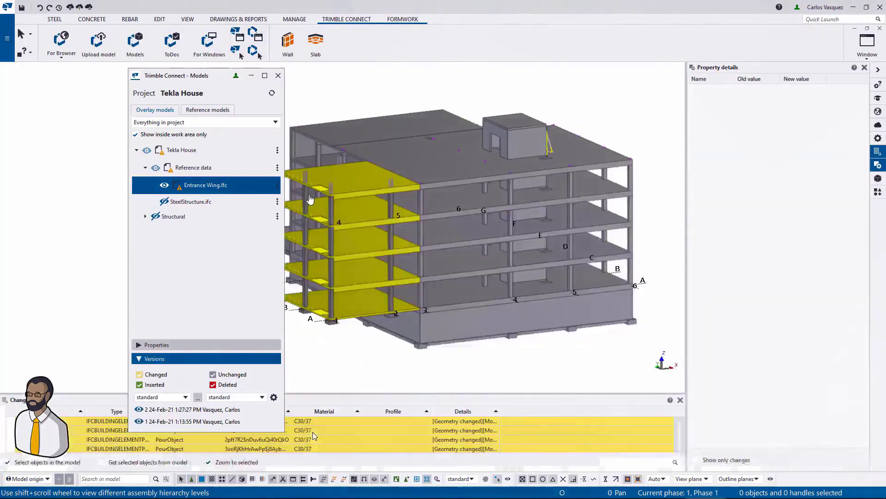
middle_click_drag(392, 358, 522, 351)
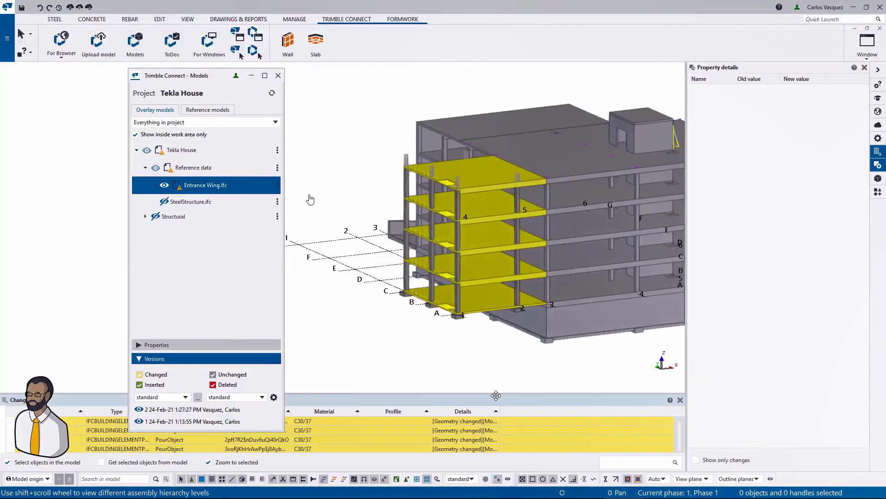
left_click(467, 211)
scroll(467, 211, "up", 5)
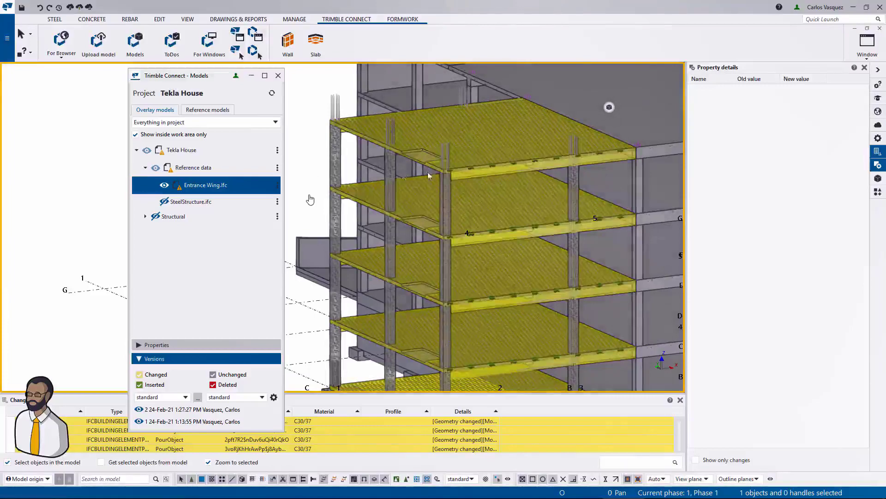
scroll(474, 184, "up", 6)
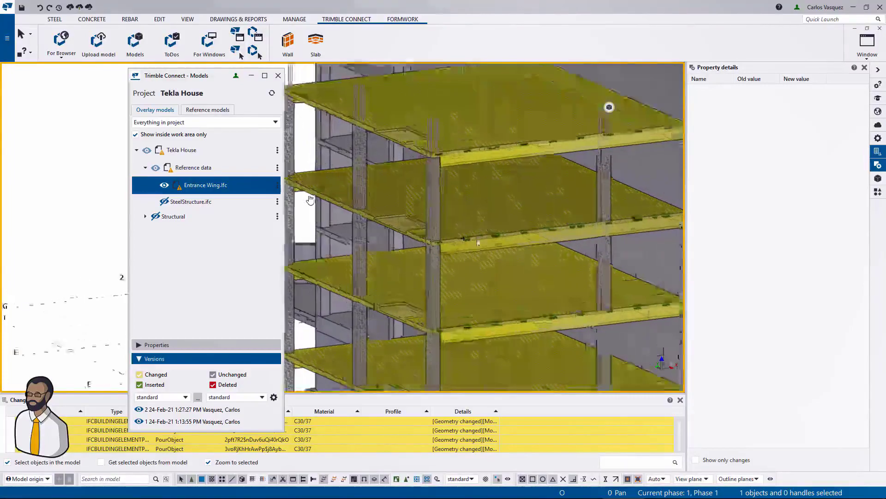
scroll(310, 198, "up", 4)
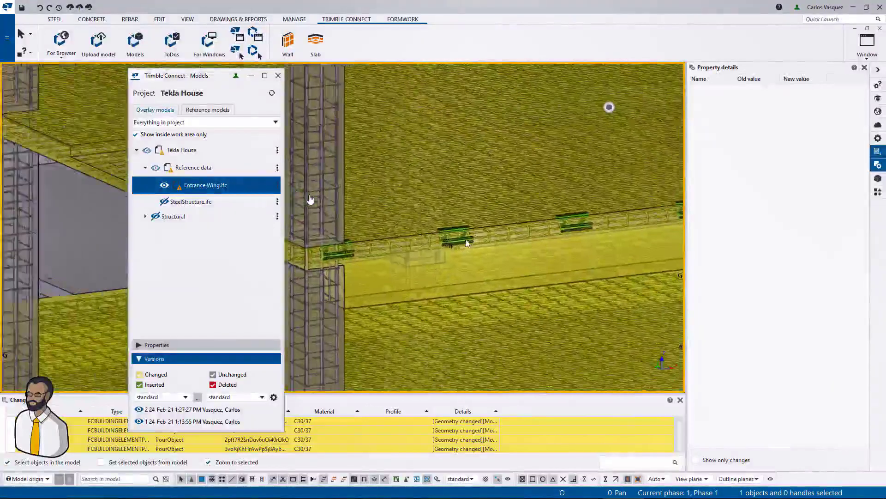
middle_click_drag(410, 273, 488, 271)
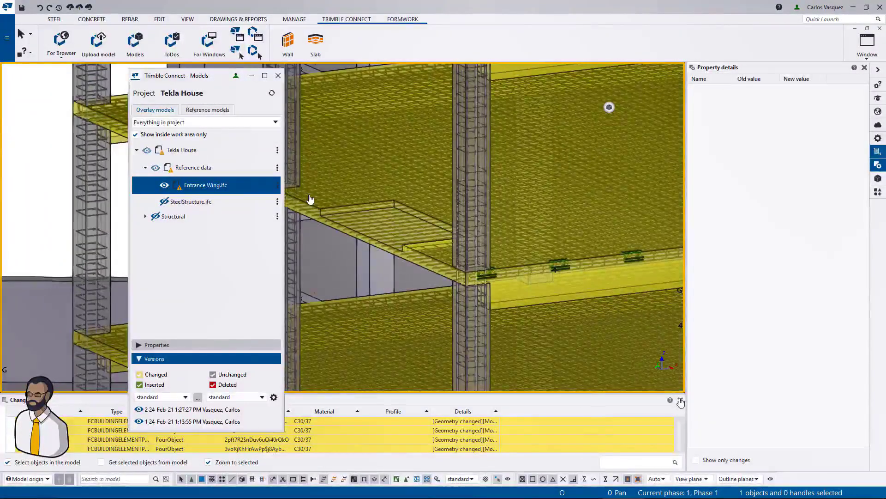
Display versions 2 and 1 of Entrance Wing.ifc one at a time, and view the property set comparison tolerances
left_click(139, 422)
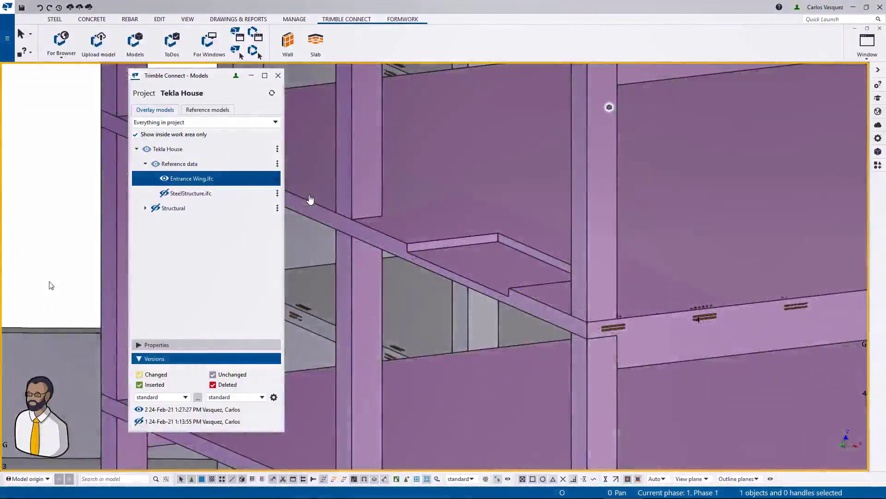
left_click(139, 410)
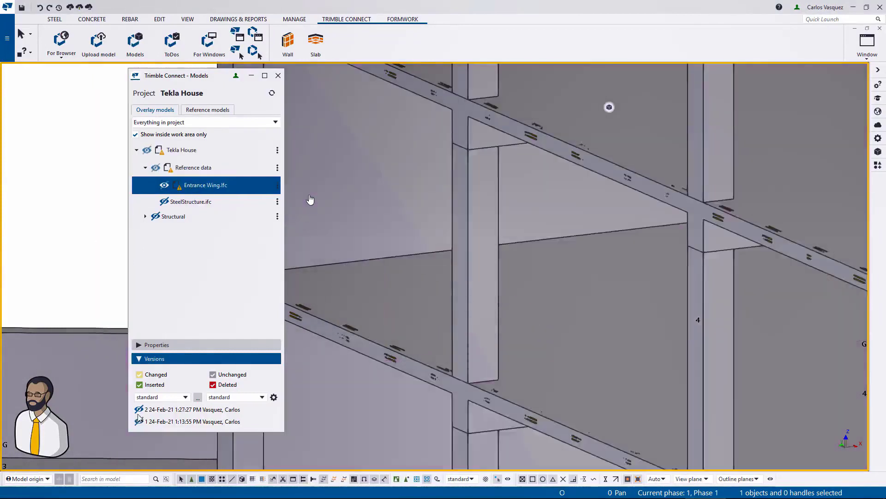
left_click(139, 409)
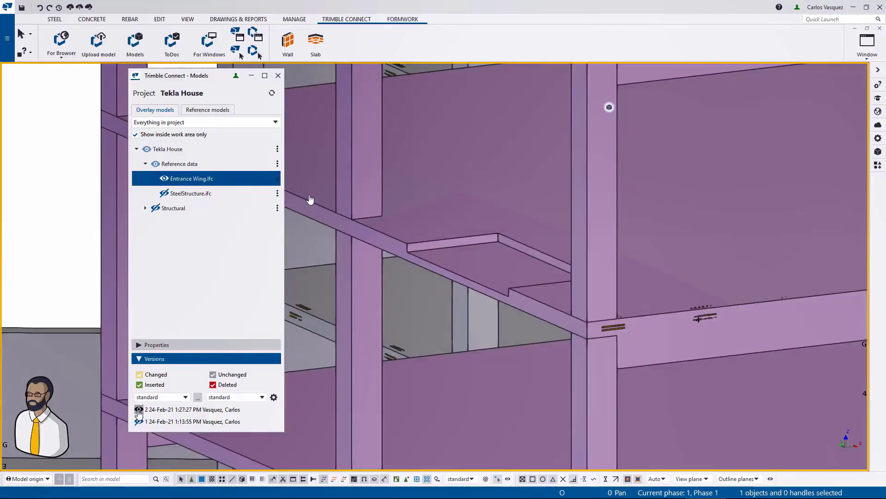
left_click(139, 410)
left_click(139, 421)
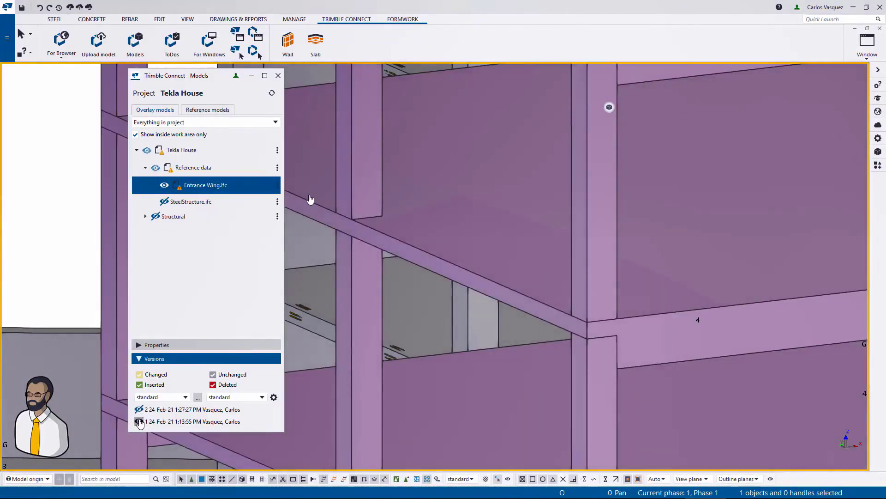
left_click(274, 397)
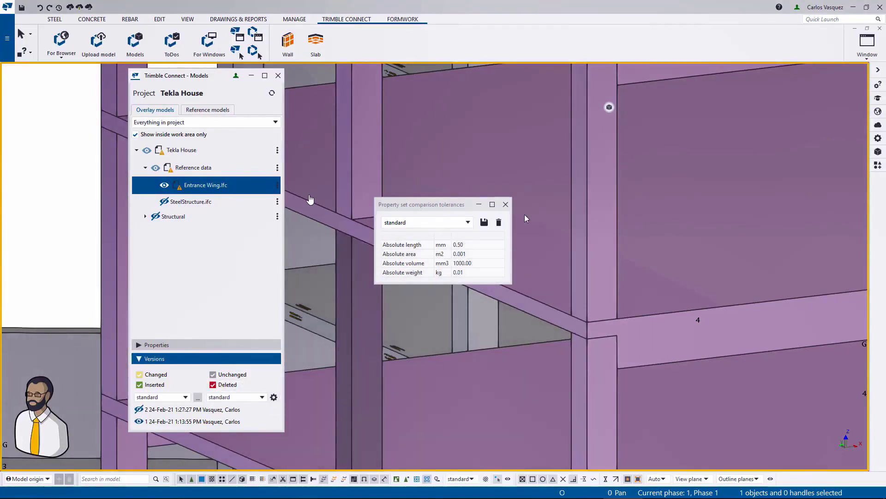
left_click(507, 204)
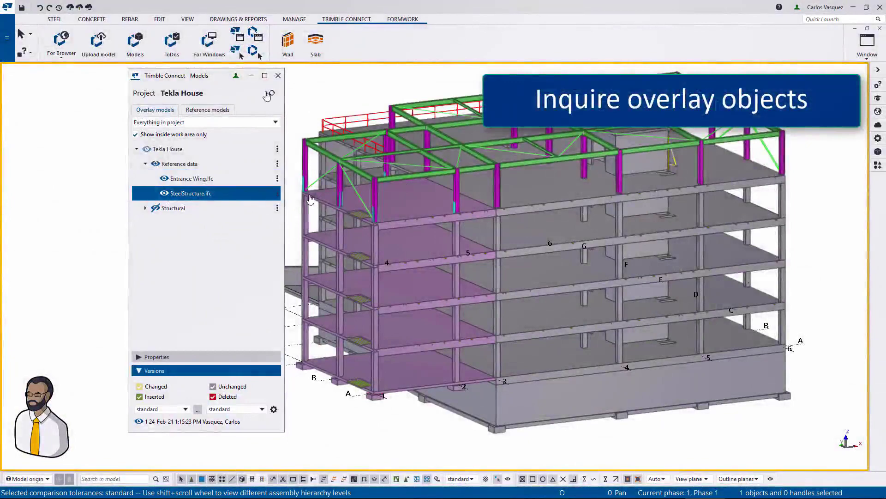
Inquire the properties of a rooftop steel column and of the concrete column beneath it in the overlay models
left_click(457, 186)
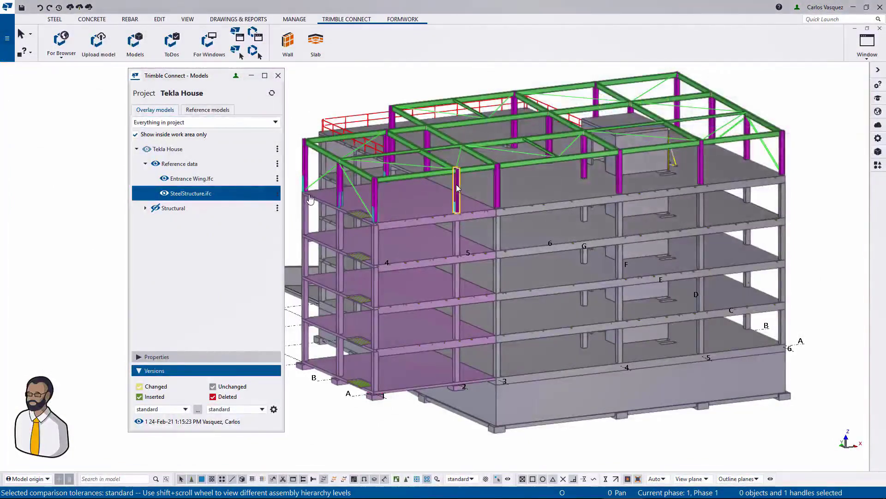
key("shift+i")
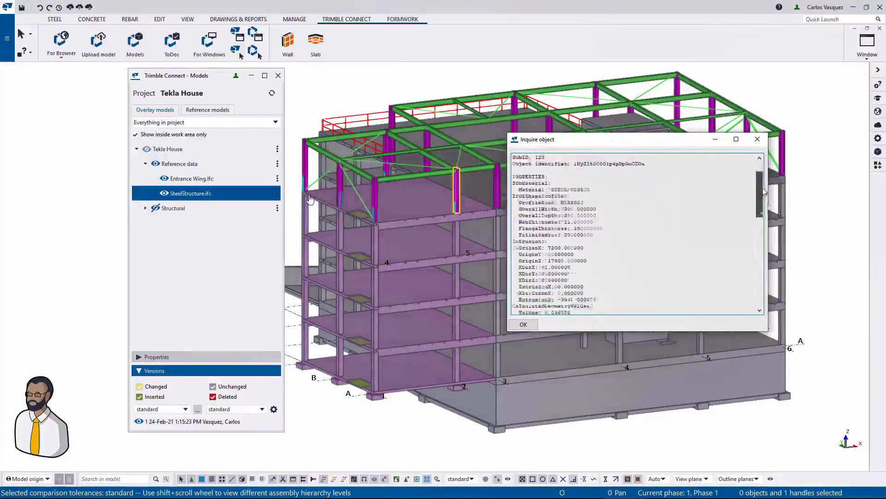
left_click_drag(764, 193, 765, 217)
scroll(459, 225, "up", 5)
left_click(458, 226)
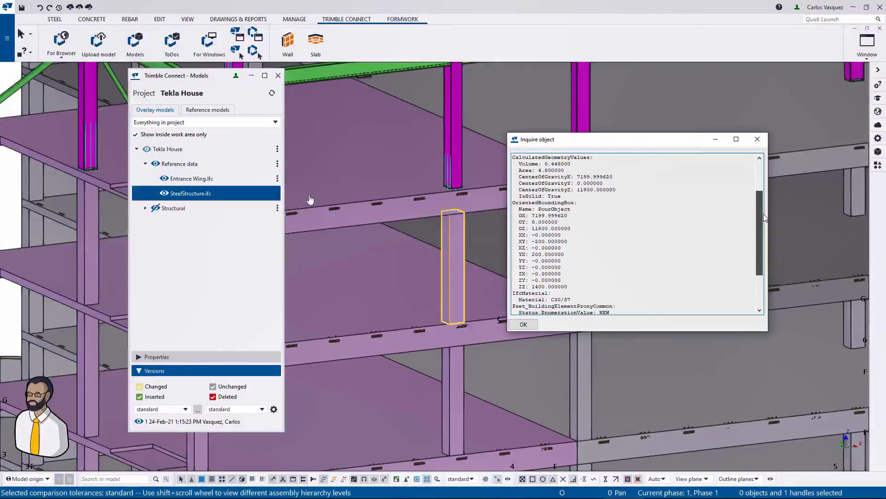
left_click(758, 139)
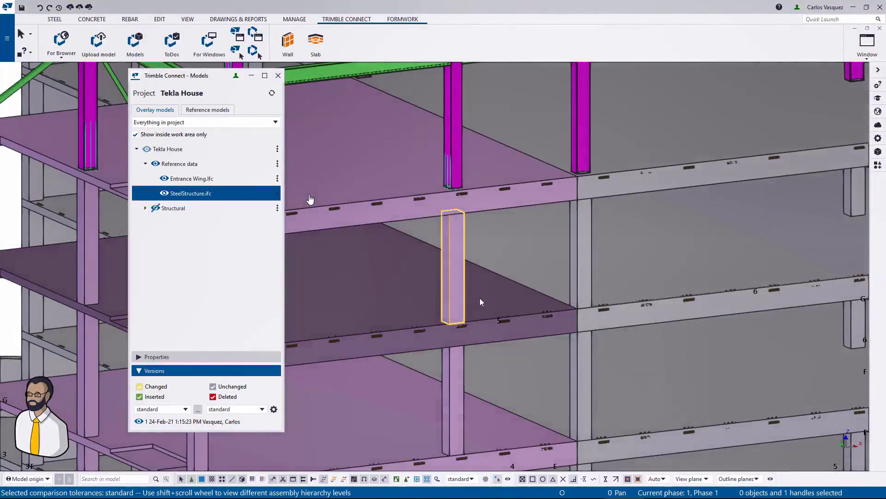
Select the overlay footing at grid A-1 as a single object, and again with selection switched to assemblies
middle_click_drag(458, 411, 459, 383)
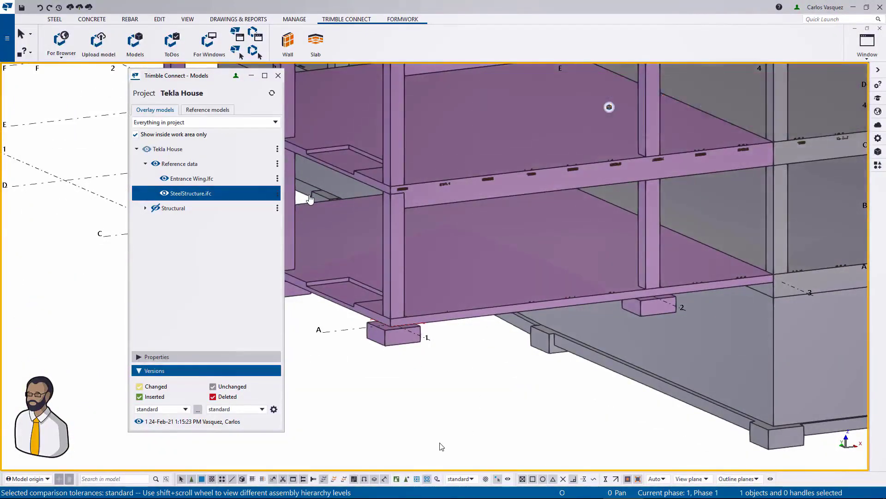
left_click(412, 347)
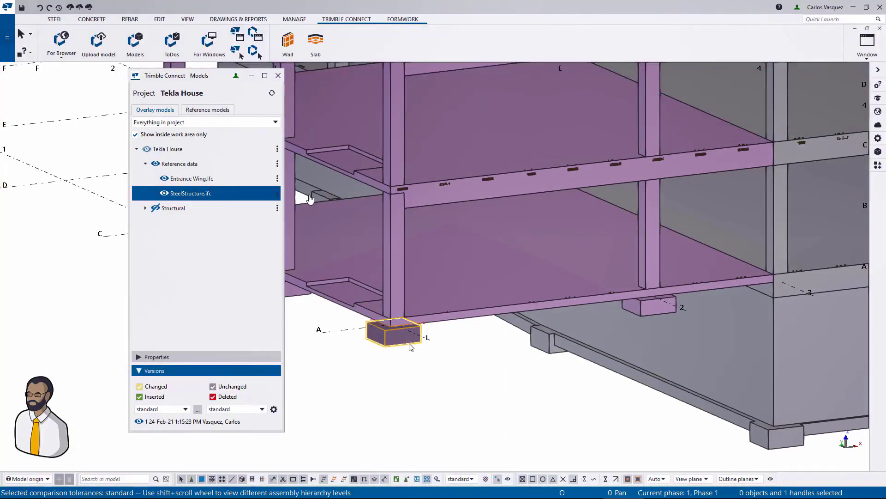
left_click(428, 401)
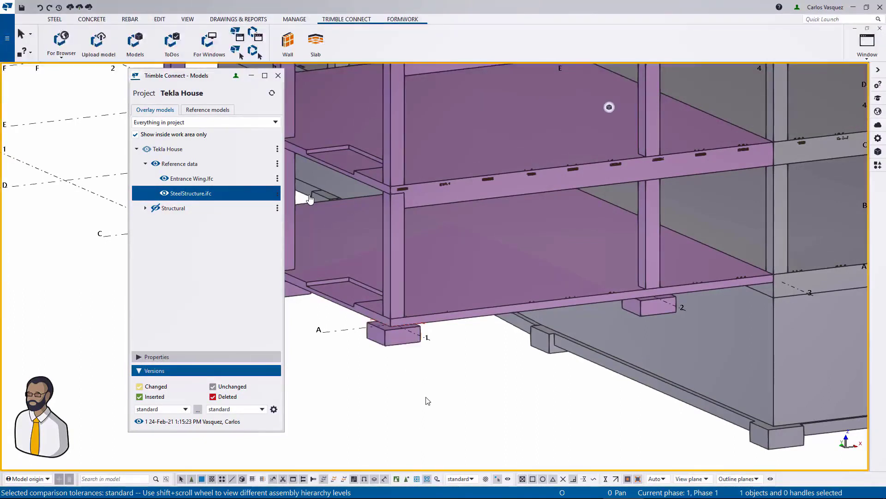
left_click(417, 479)
left_click(403, 346)
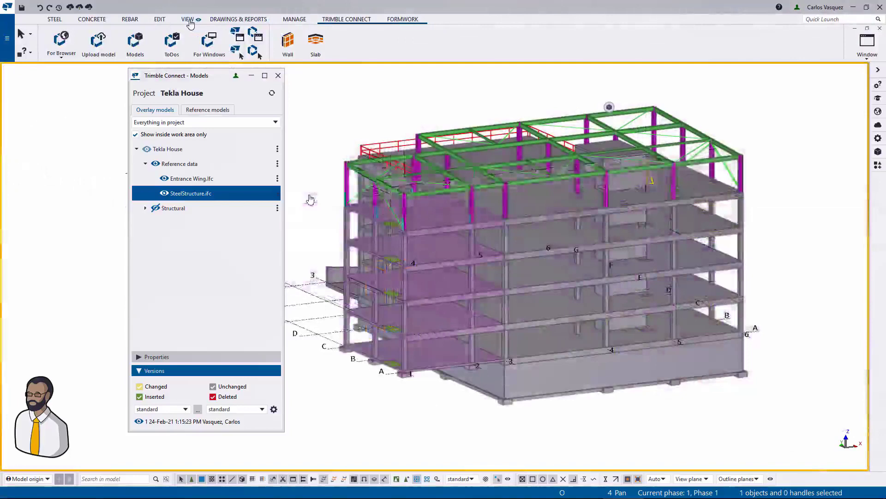
Add a horizontal clip plane at roof level and a vertical one at the Entrance Wing, and shift both through the overlay models
left_click(188, 19)
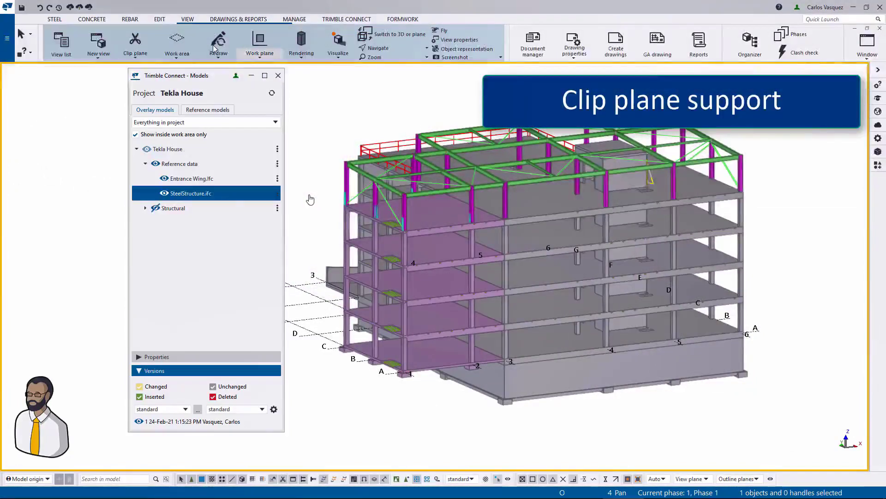
left_click(135, 41)
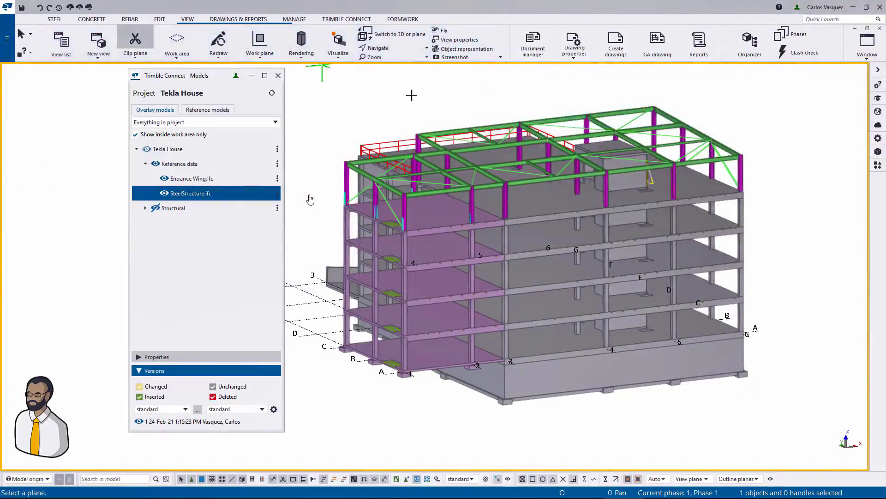
scroll(442, 220, "up", 5)
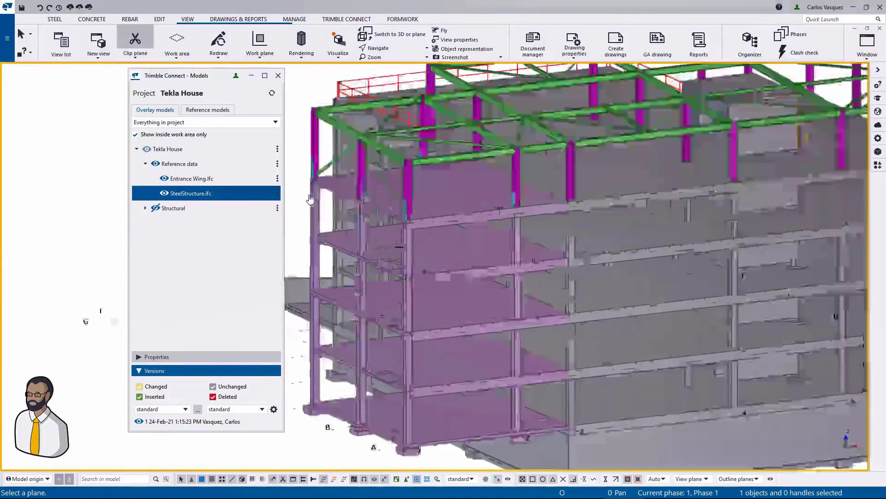
scroll(406, 241, "down", 2)
scroll(501, 230, "down", 2)
scroll(586, 184, "up", 4)
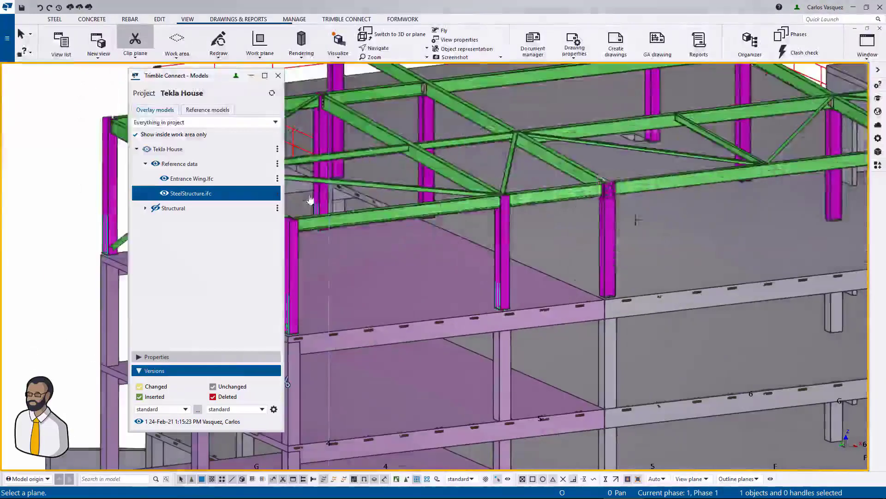
left_click(649, 235)
scroll(602, 194, "down", 4)
middle_click_drag(562, 186, 513, 170)
right_click(608, 142)
left_click(621, 148)
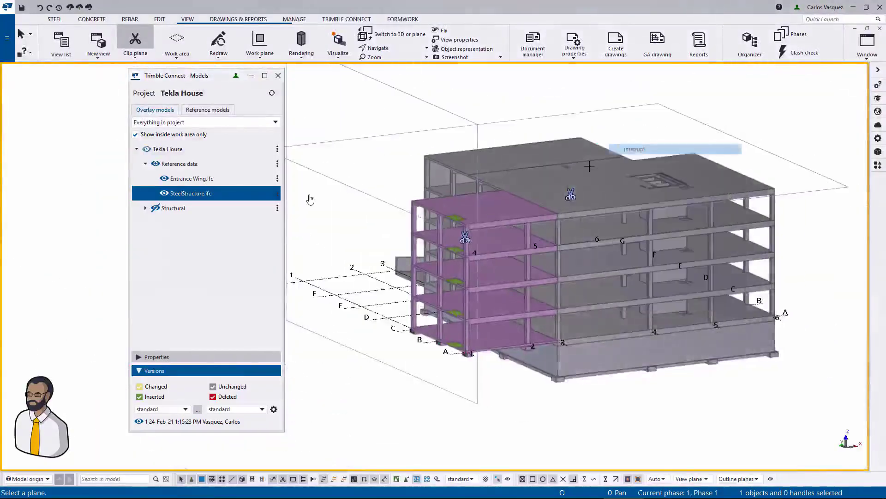
left_click_drag(571, 195, 571, 170)
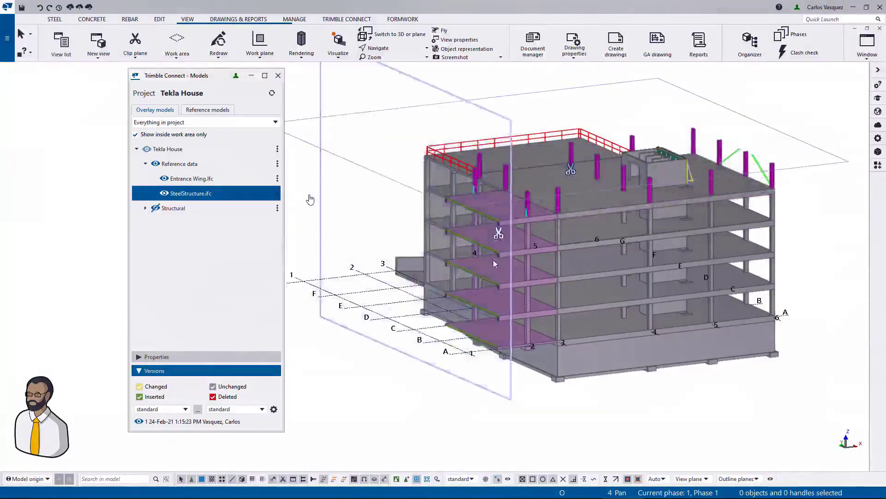
scroll(493, 260, "up", 10)
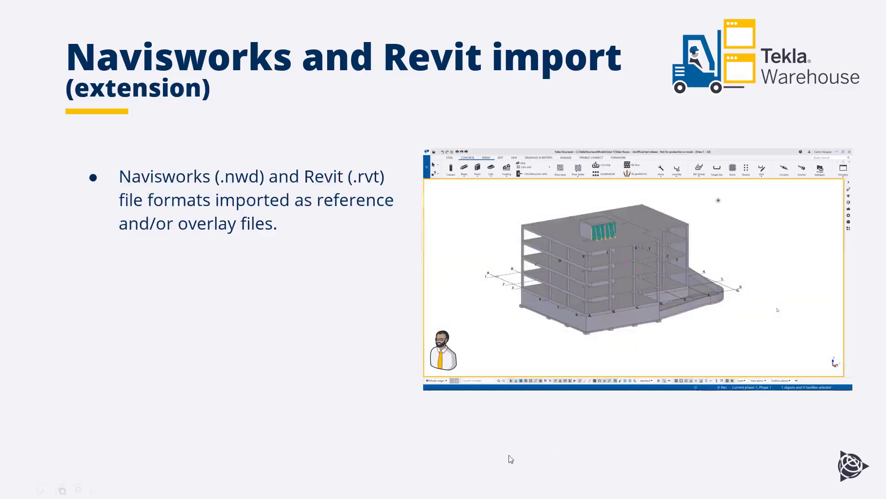
left_click(511, 312)
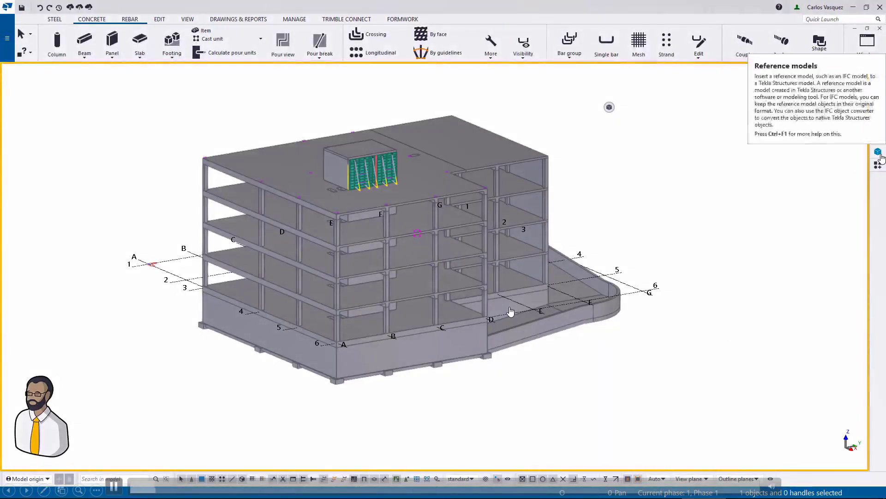